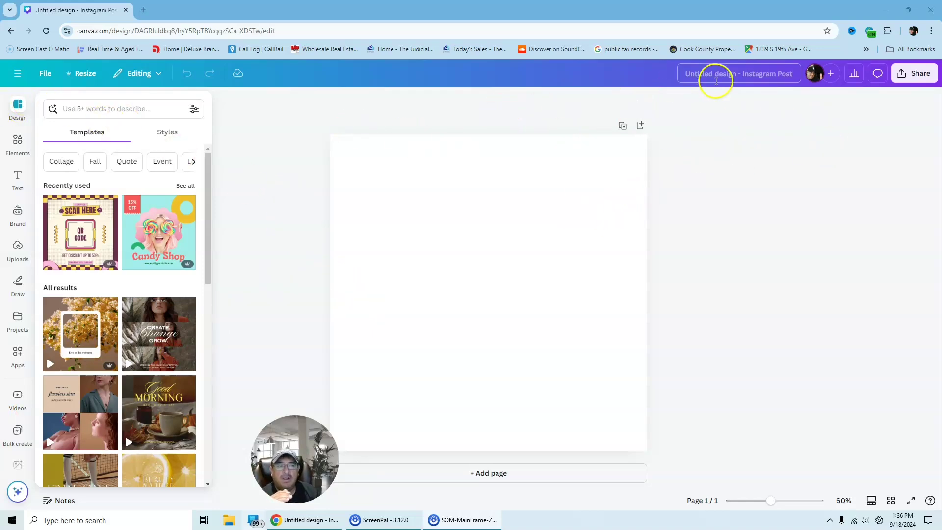
# Create a new custom-size 5000 × 5000 px design from the File menu
pyautogui.click(17, 73)
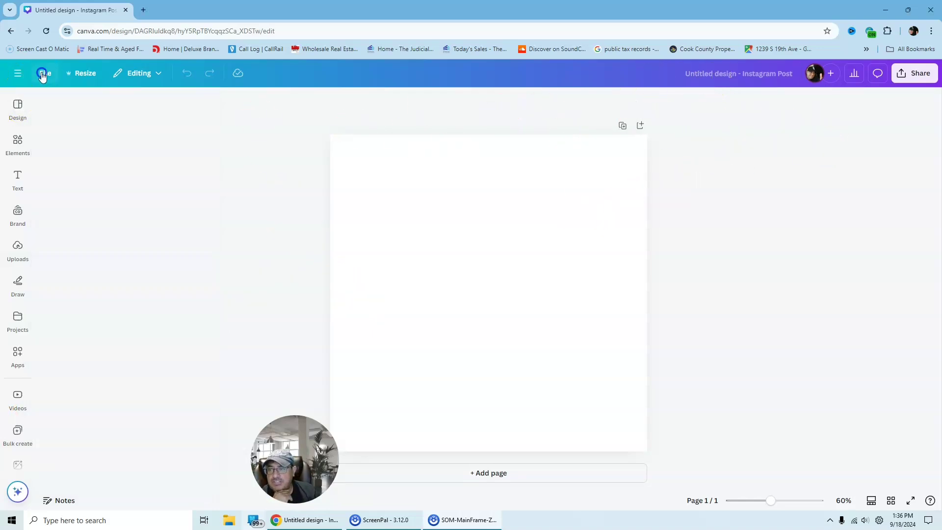
pyautogui.click(44, 73)
pyautogui.click(71, 152)
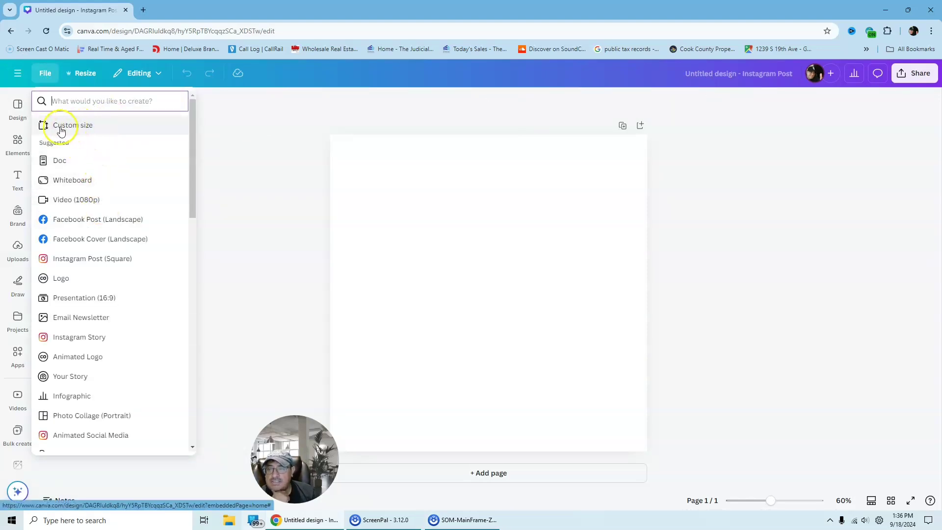
pyautogui.click(78, 131)
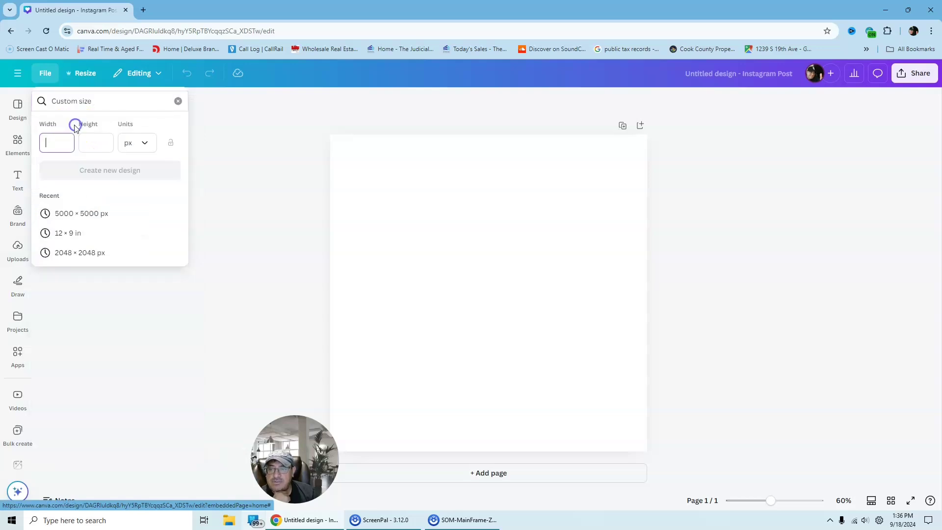
pyautogui.click(77, 216)
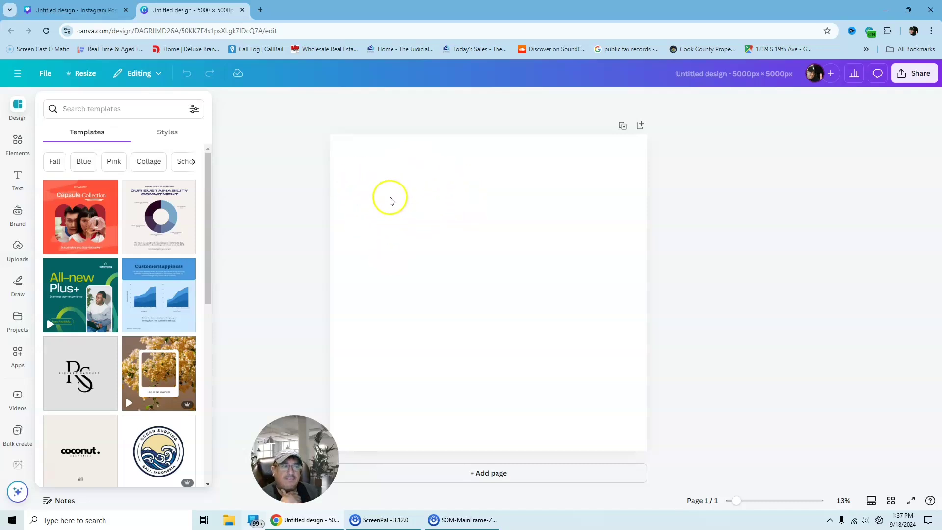
# Add the vase outline from the recently used graphics to the page
pyautogui.click(17, 143)
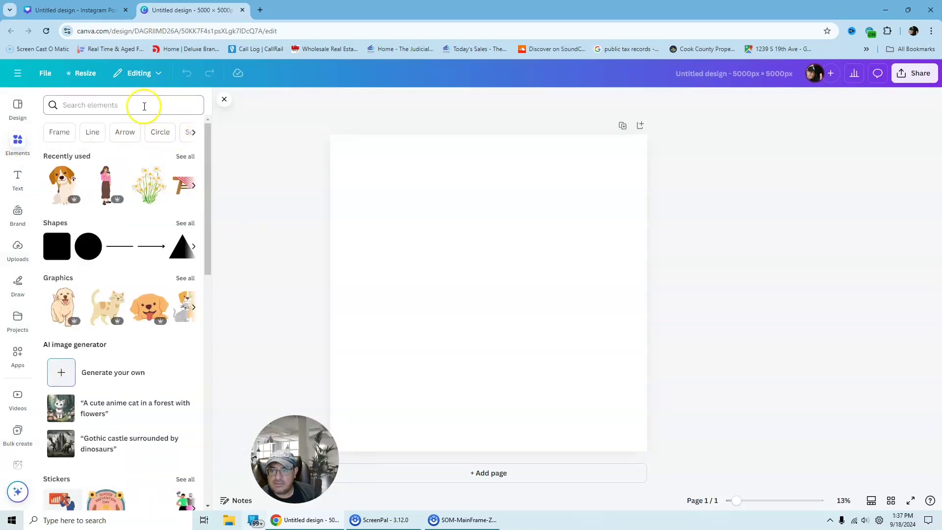
pyautogui.click(185, 156)
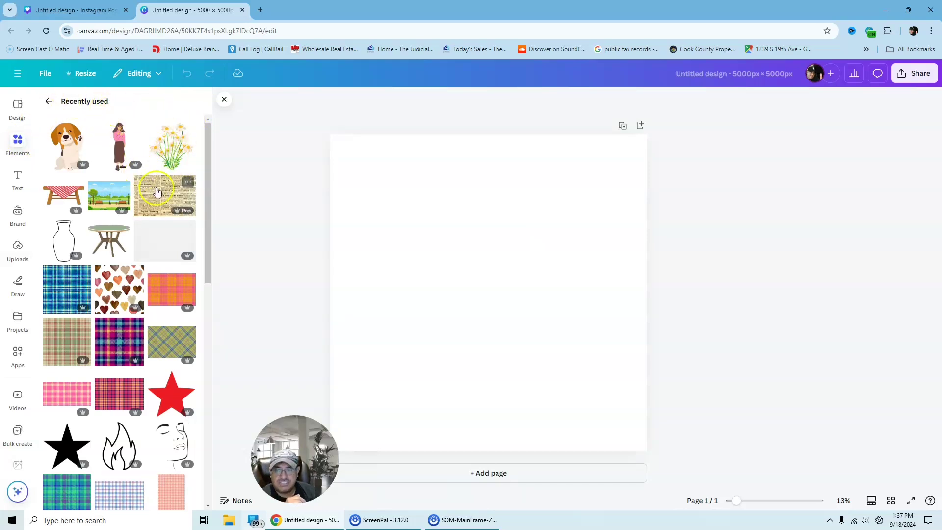
pyautogui.click(64, 238)
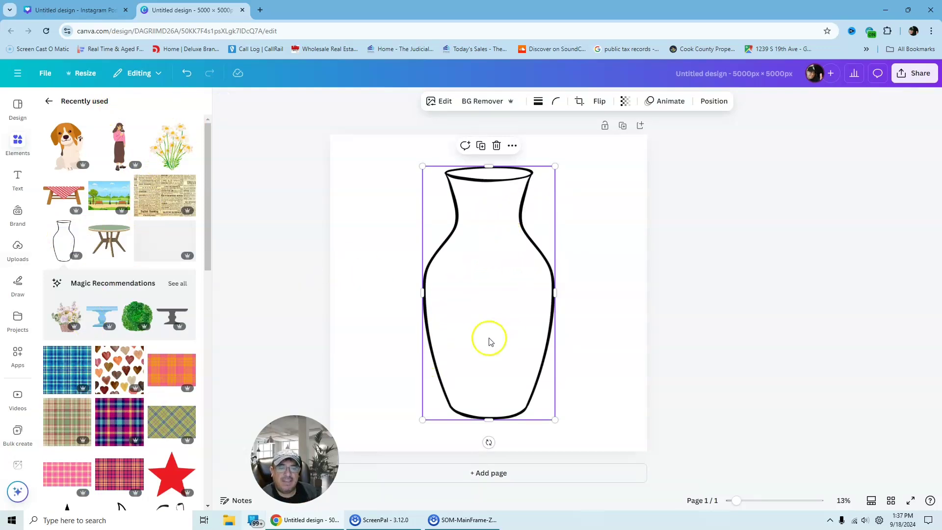
pyautogui.click(605, 345)
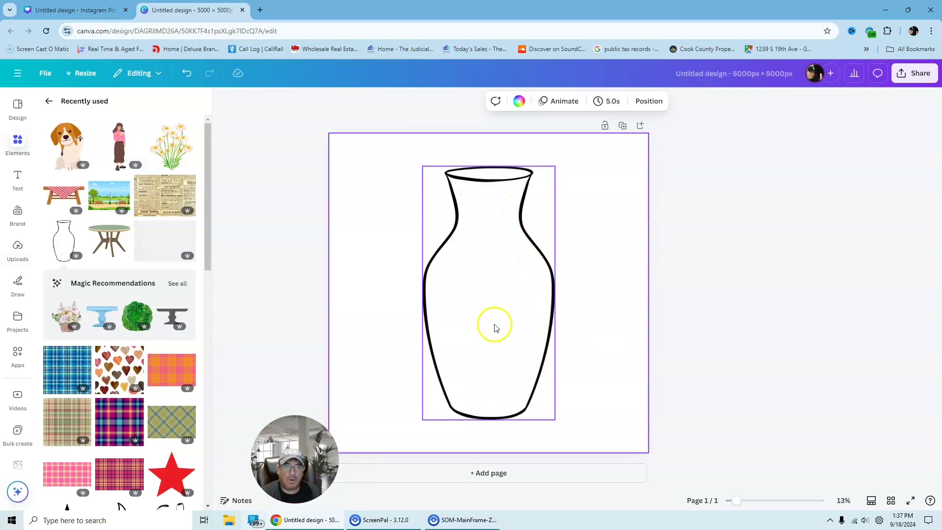
# Add the newspaper texture, send it behind the vase, then delete it
pyautogui.click(373, 196)
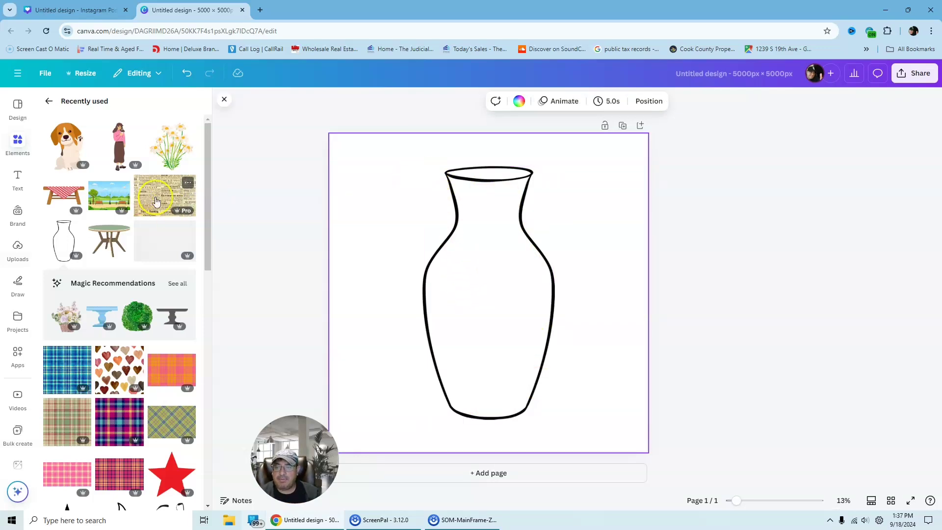
pyautogui.click(188, 210)
pyautogui.rightClick(504, 268)
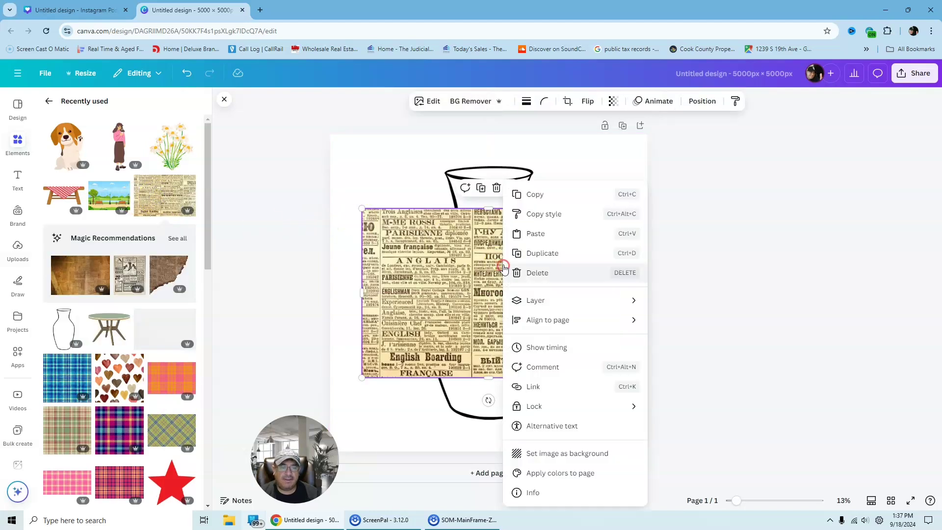
pyautogui.moveTo(537, 301)
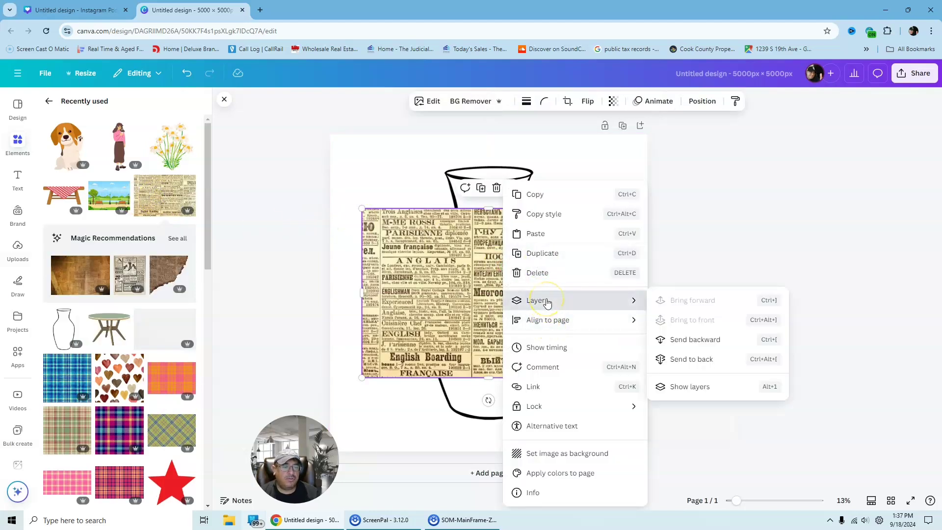
pyautogui.click(688, 364)
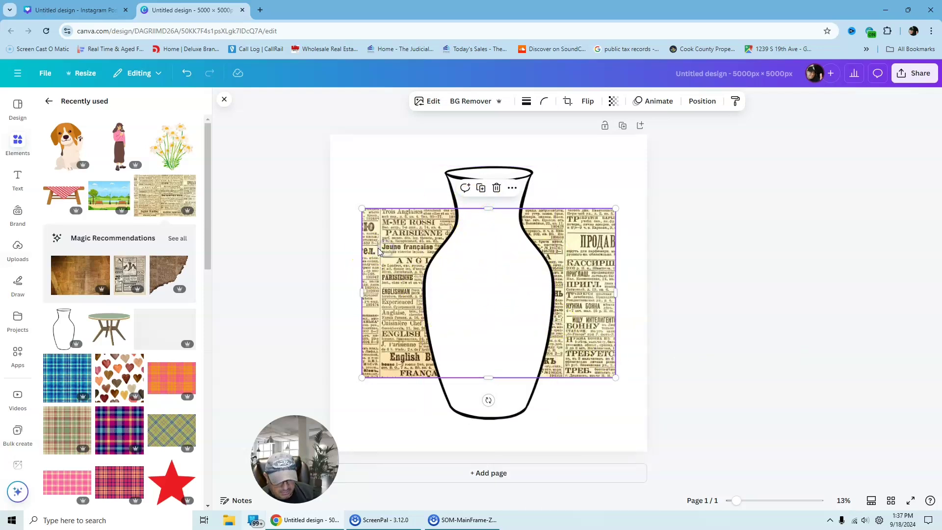
pyautogui.press('Delete')
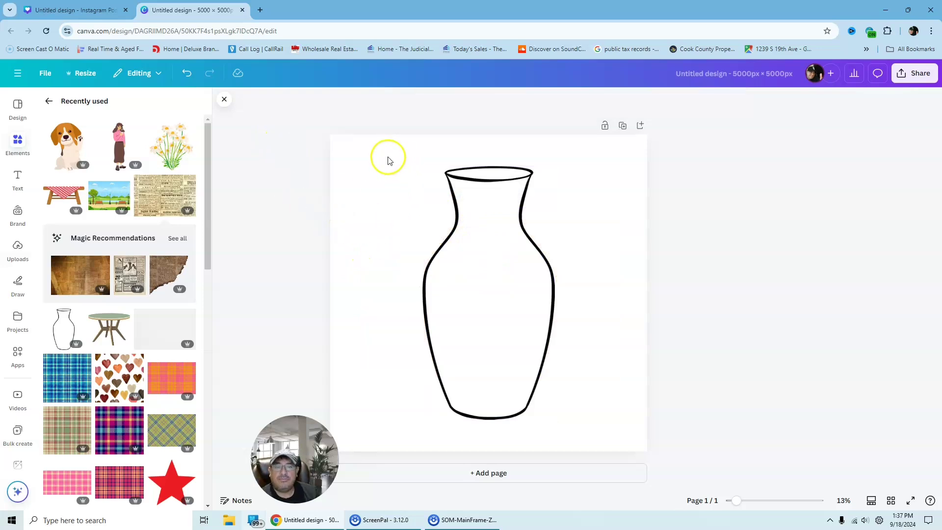
# Add a square shape and resize it to cover the whole vase
pyautogui.click(21, 141)
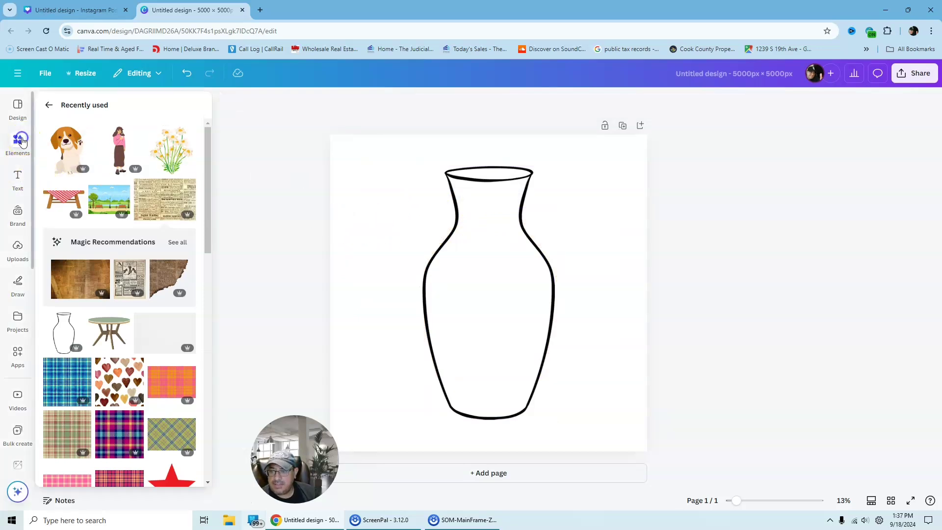
pyautogui.click(18, 182)
pyautogui.click(17, 142)
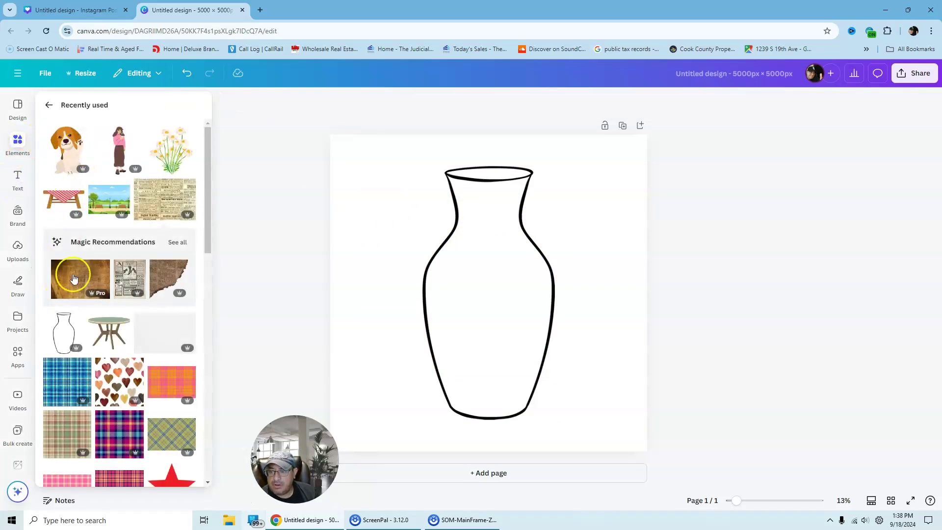
pyautogui.click(17, 144)
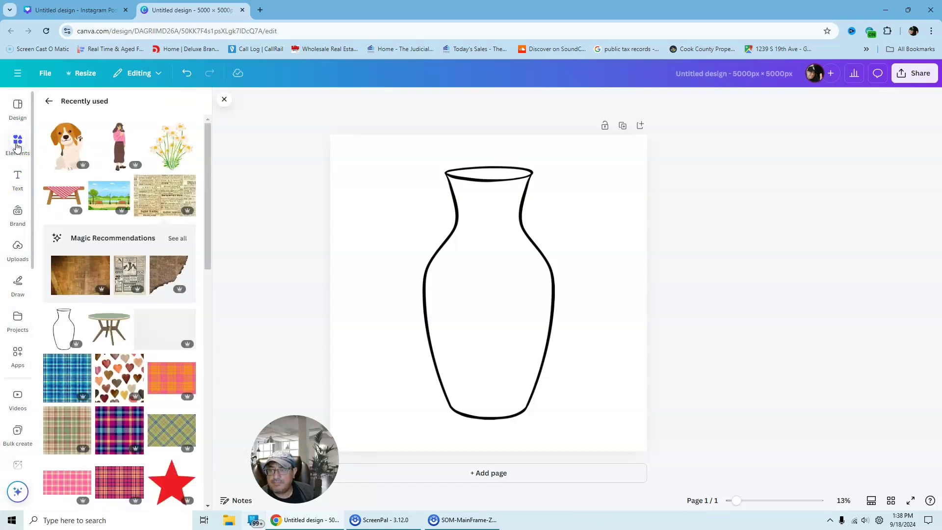
pyautogui.click(49, 101)
pyautogui.click(55, 251)
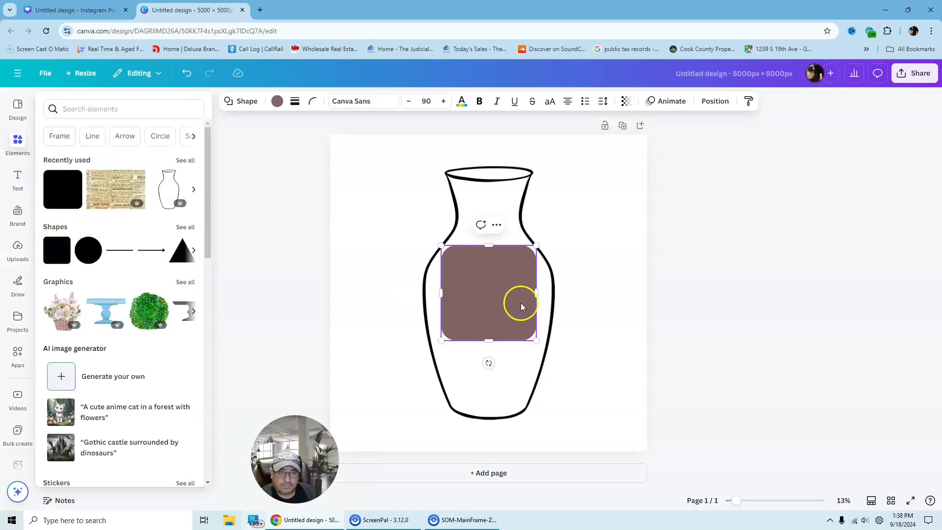
pyautogui.click(617, 284)
pyautogui.moveTo(519, 299); pyautogui.dragTo(444, 217)
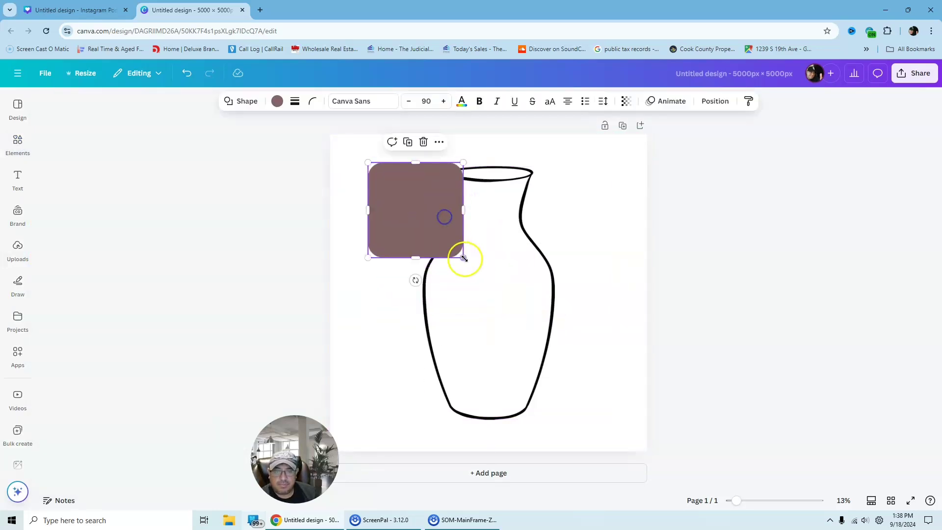
pyautogui.moveTo(464, 258); pyautogui.dragTo(616, 426)
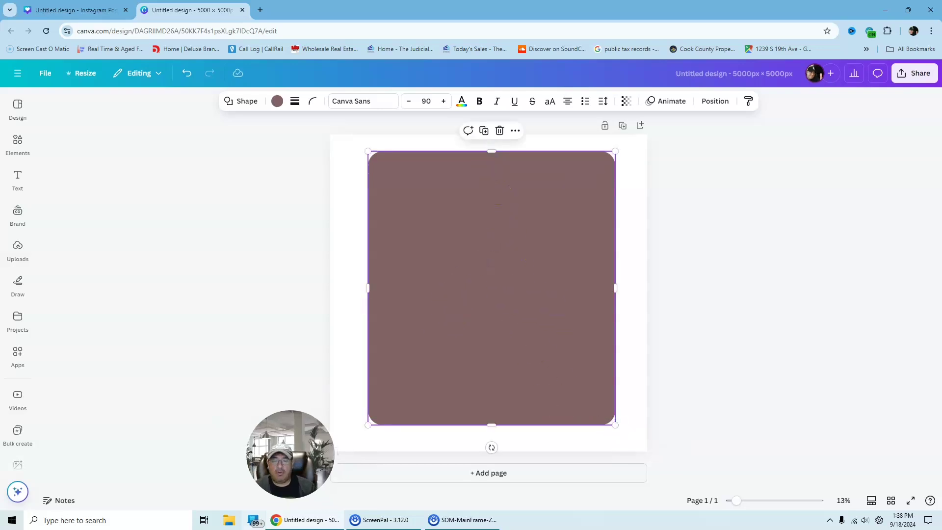
# Send the square behind the vase and nudge the vase slightly into place
pyautogui.rightClick(472, 261)
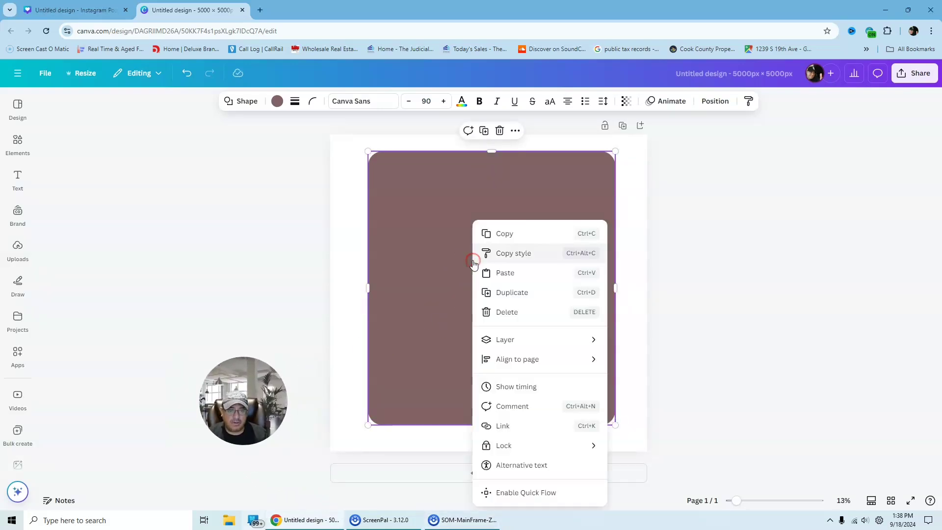
pyautogui.moveTo(524, 343)
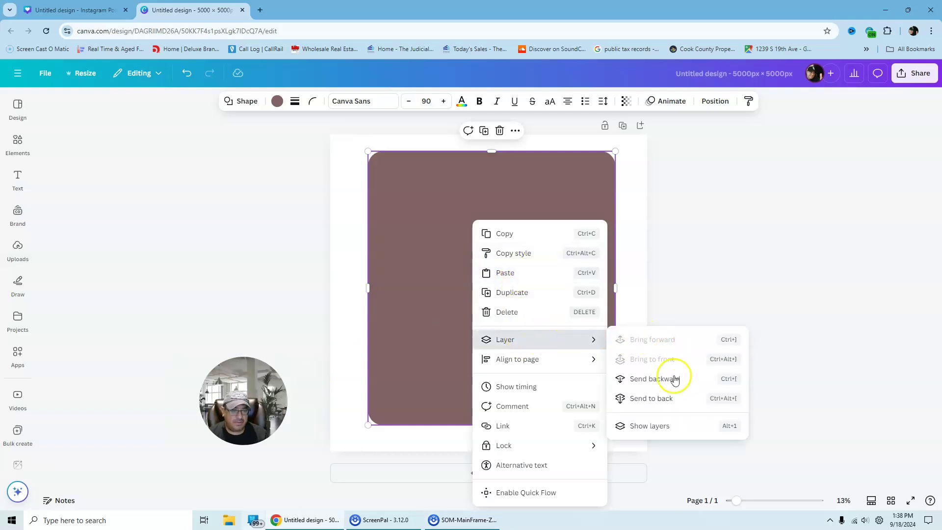
pyautogui.click(662, 398)
pyautogui.moveTo(506, 291); pyautogui.dragTo(499, 290)
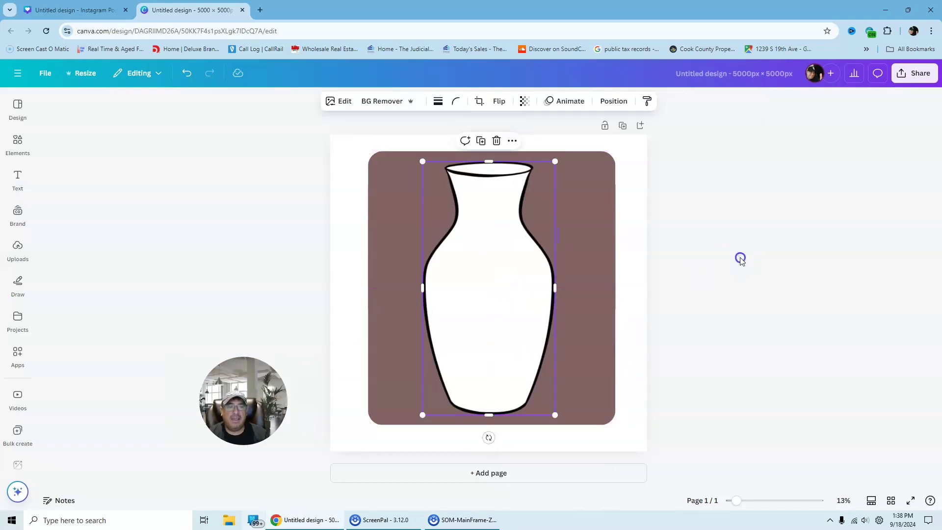
pyautogui.click(741, 249)
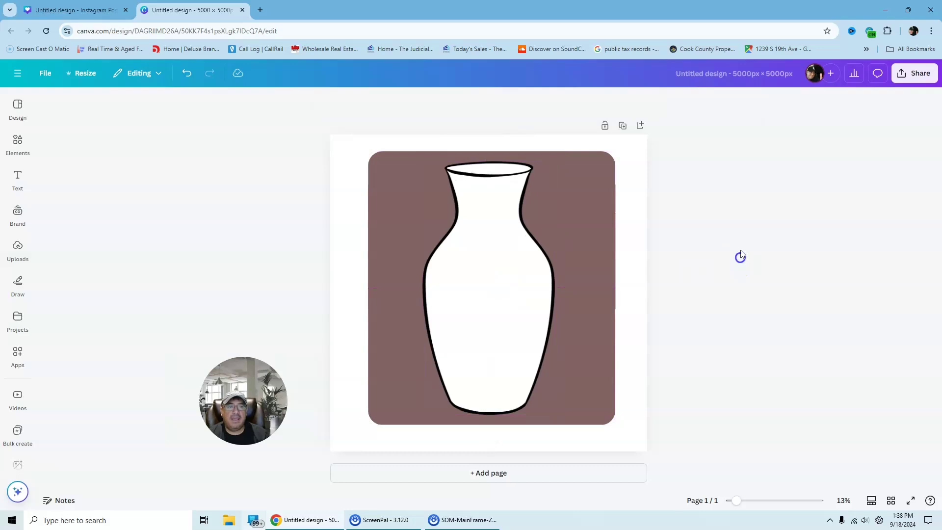
# Download the vase design as a PNG, then add a blank second page
pyautogui.click(924, 74)
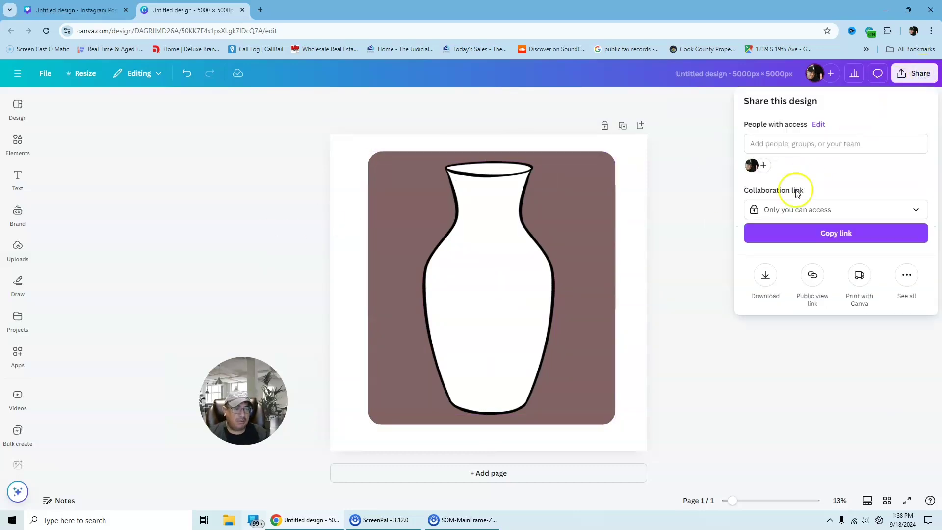
pyautogui.click(765, 276)
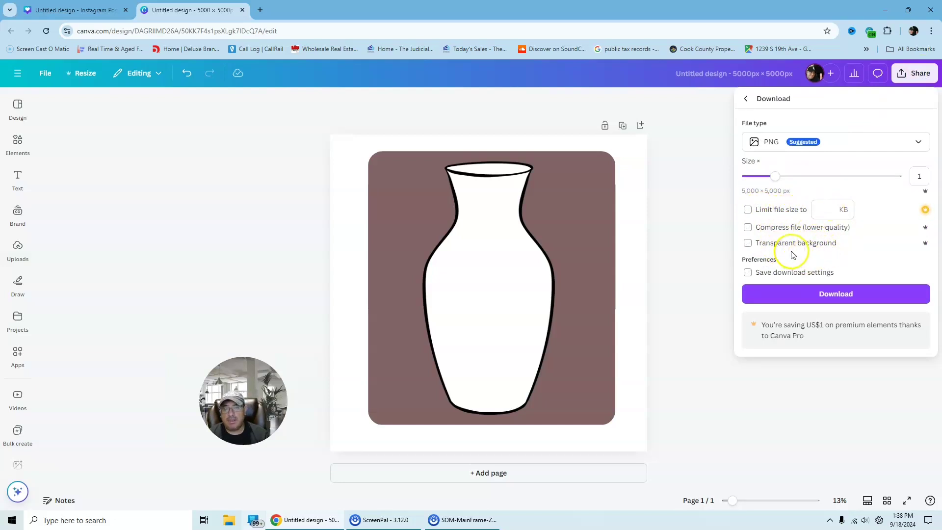
pyautogui.click(840, 293)
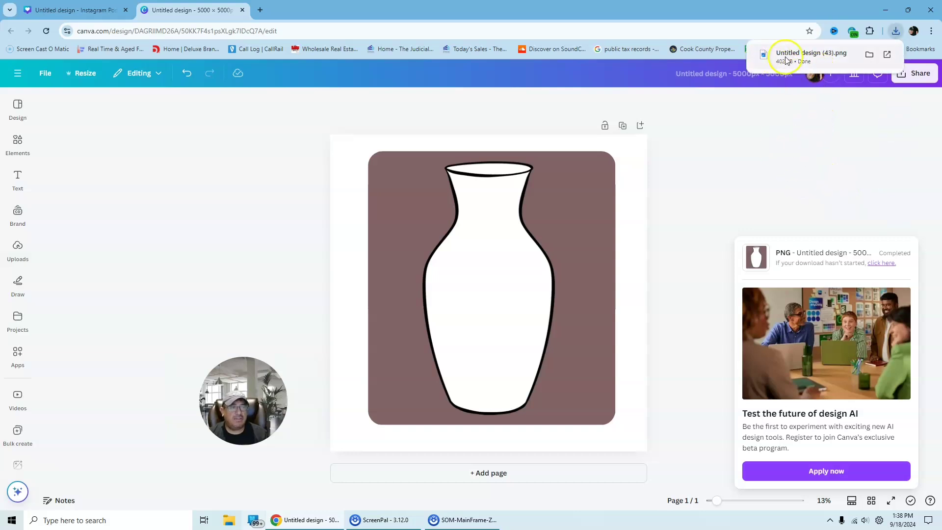
pyautogui.click(480, 474)
# Drag the downloaded vase PNG onto page 2, enlarge it to 4,425 × 4,425 and centre it
pyautogui.click(897, 31)
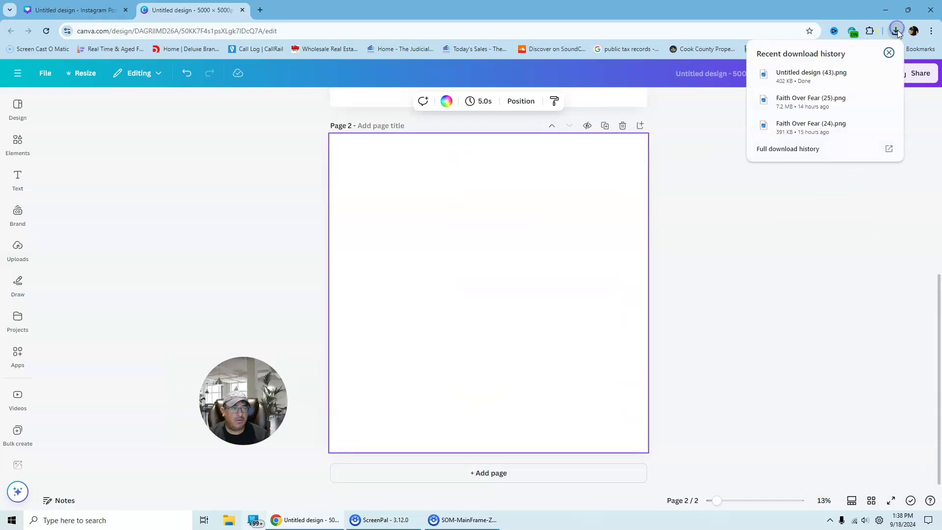
pyautogui.moveTo(799, 75); pyautogui.dragTo(503, 273)
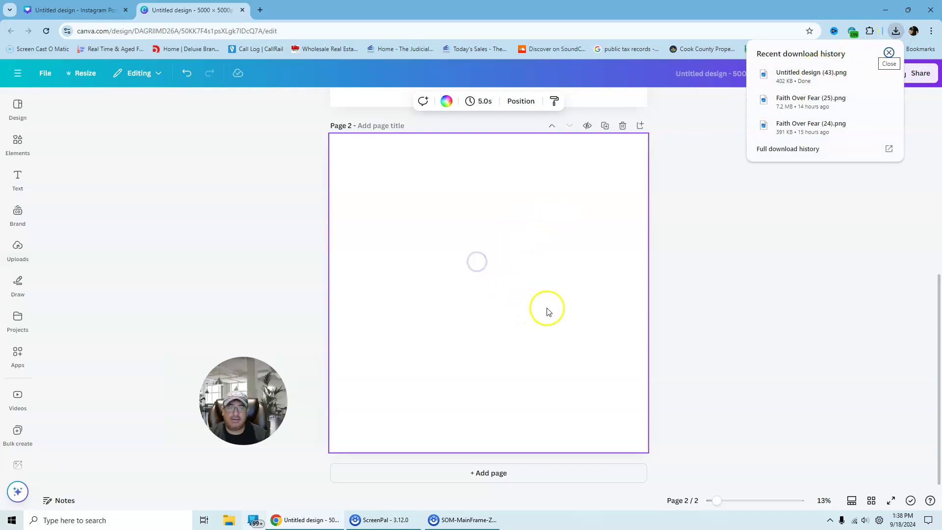
pyautogui.moveTo(511, 325); pyautogui.dragTo(448, 263)
pyautogui.moveTo(524, 328); pyautogui.dragTo(619, 415)
pyautogui.moveTo(549, 337); pyautogui.dragTo(561, 336)
pyautogui.click(719, 224)
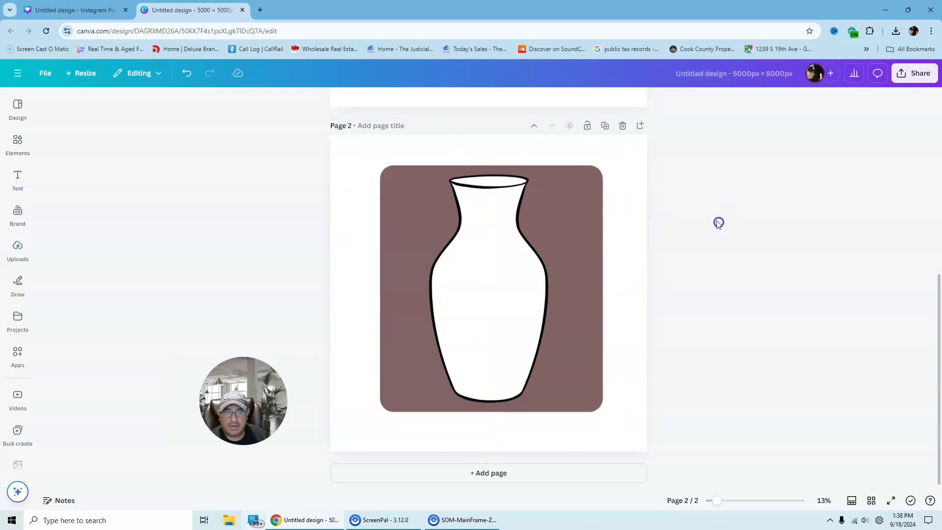
pyautogui.click(478, 219)
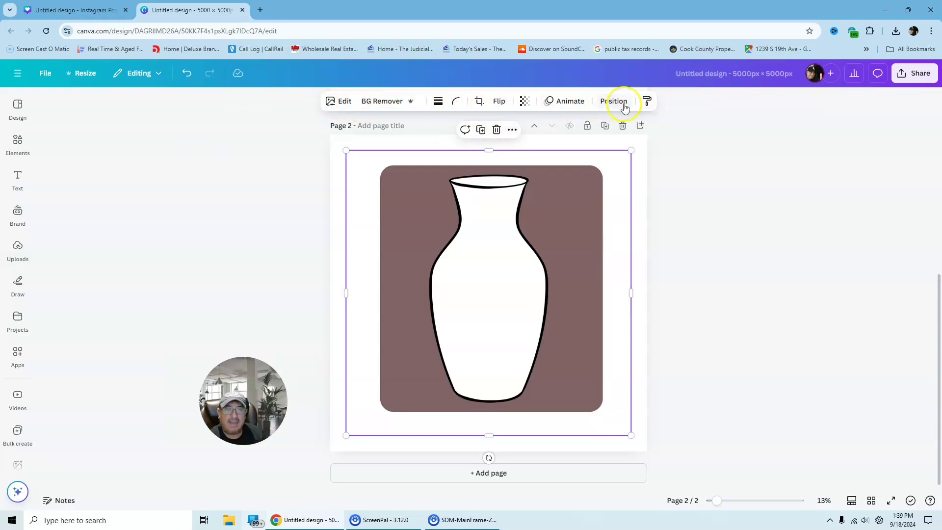
# Run BG Remover on the page 2 vase image and check the result
pyautogui.click(339, 102)
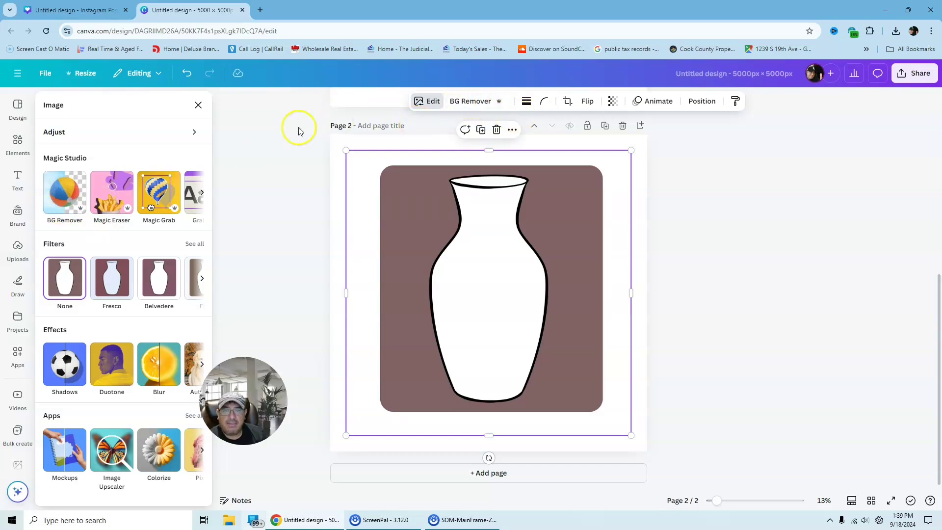
pyautogui.click(427, 101)
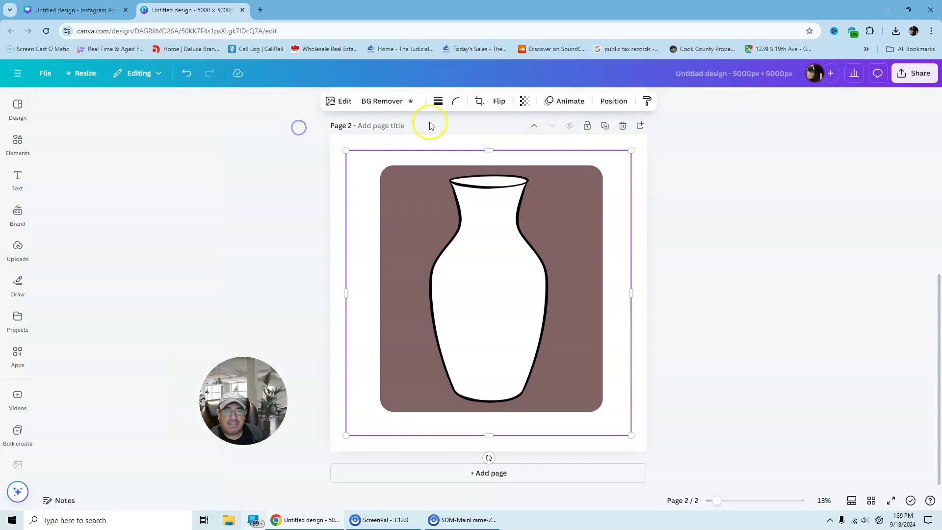
pyautogui.click(387, 103)
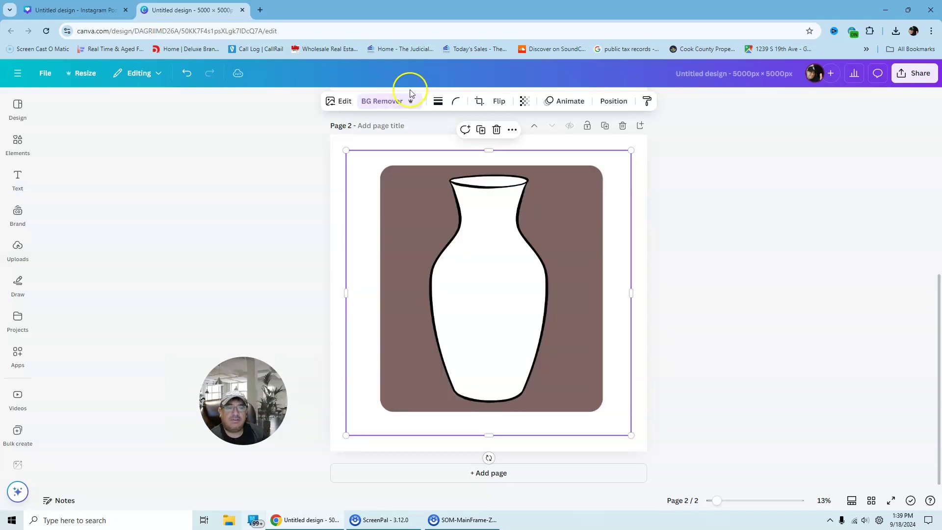
pyautogui.click(725, 172)
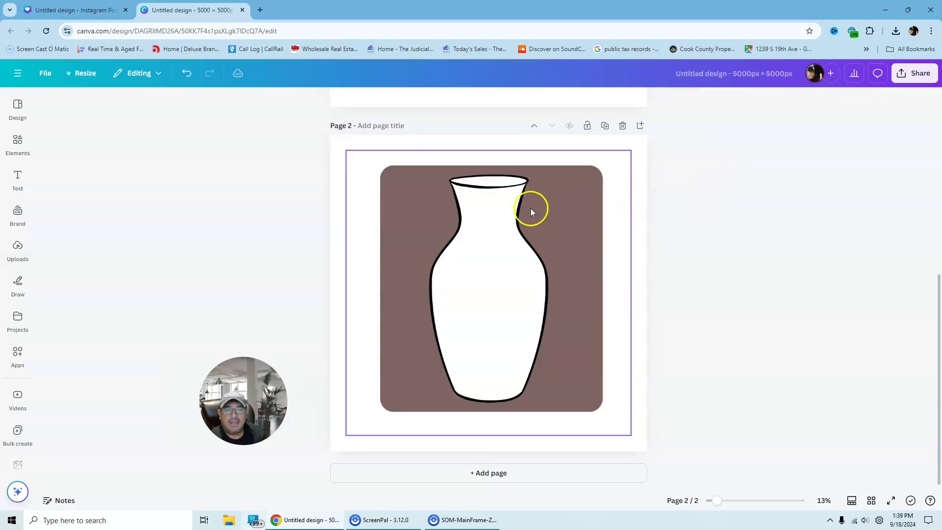
pyautogui.click(480, 241)
pyautogui.click(386, 153)
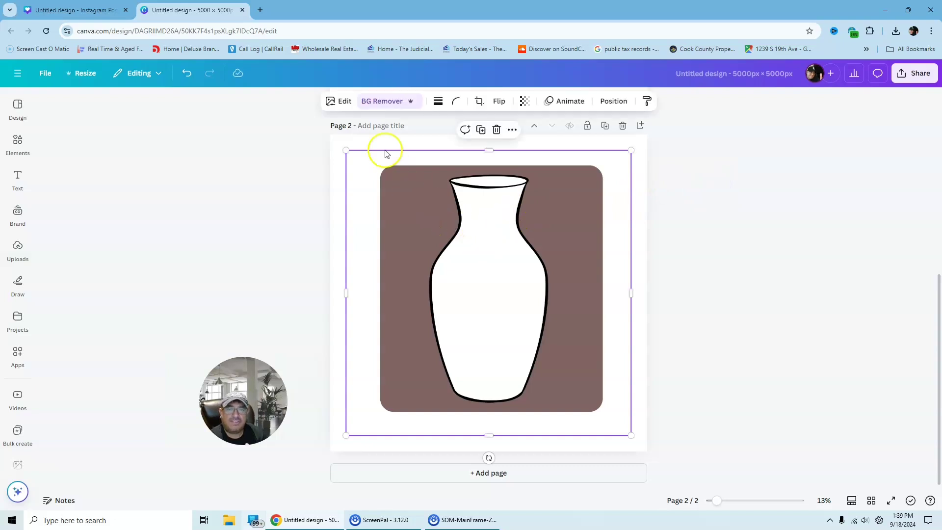
pyautogui.click(388, 101)
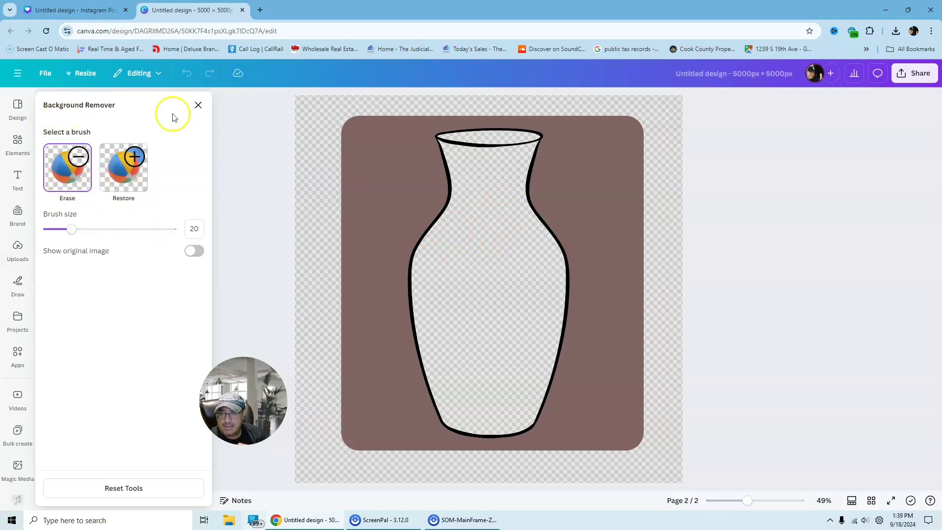
pyautogui.click(198, 105)
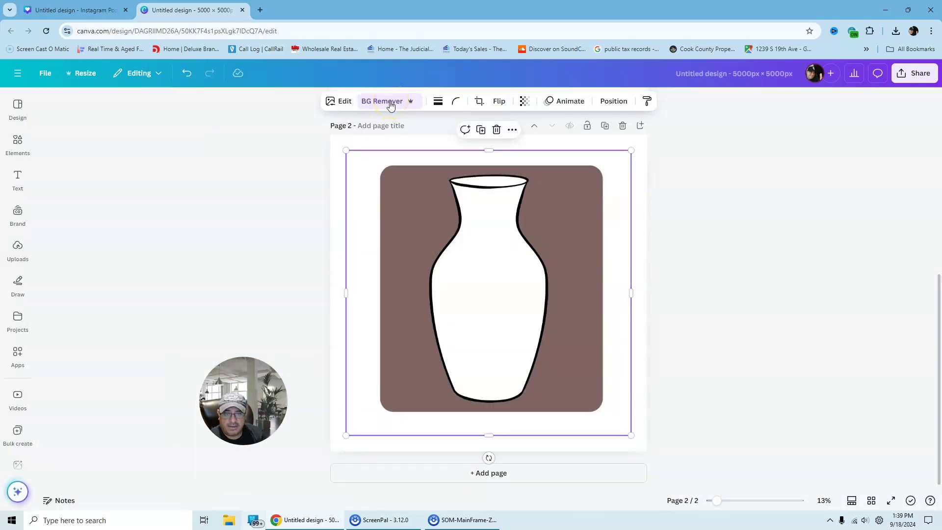
pyautogui.click(299, 217)
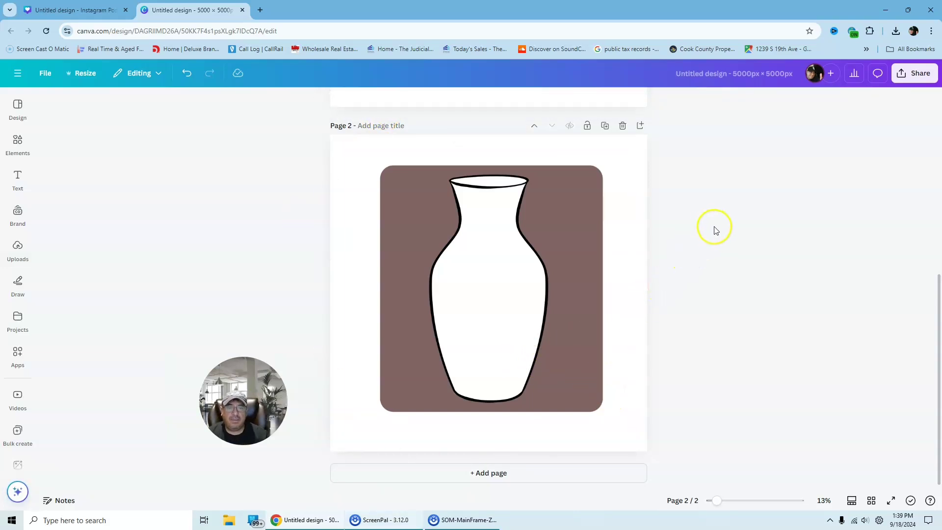
# Apply a custom Duotone effect to the vase image with white highlights
pyautogui.scroll(1, 719, 230)
pyautogui.scroll(-1, 719, 231)
pyautogui.click(467, 288)
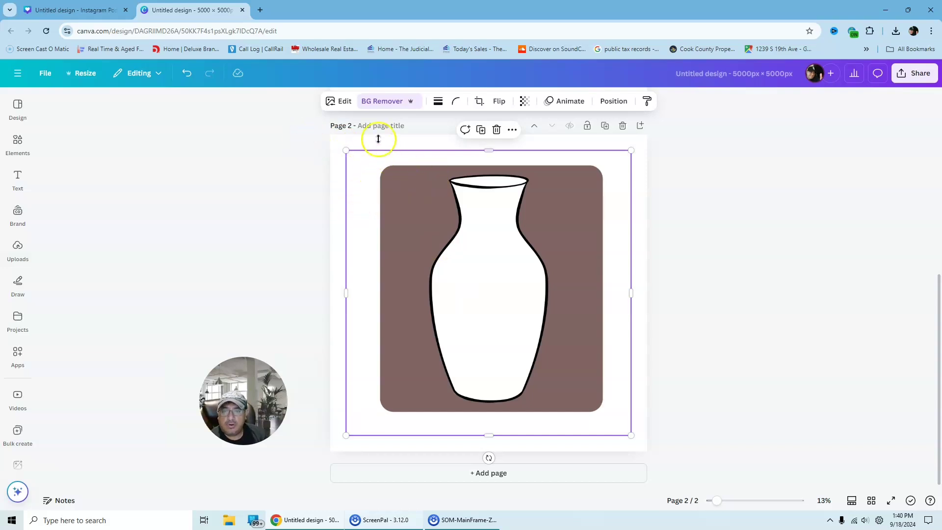
pyautogui.click(342, 104)
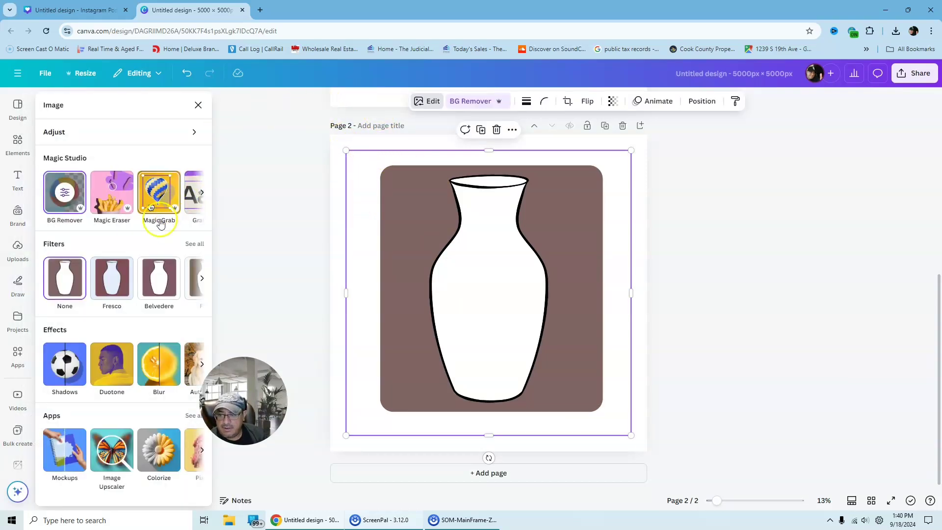
pyautogui.click(114, 372)
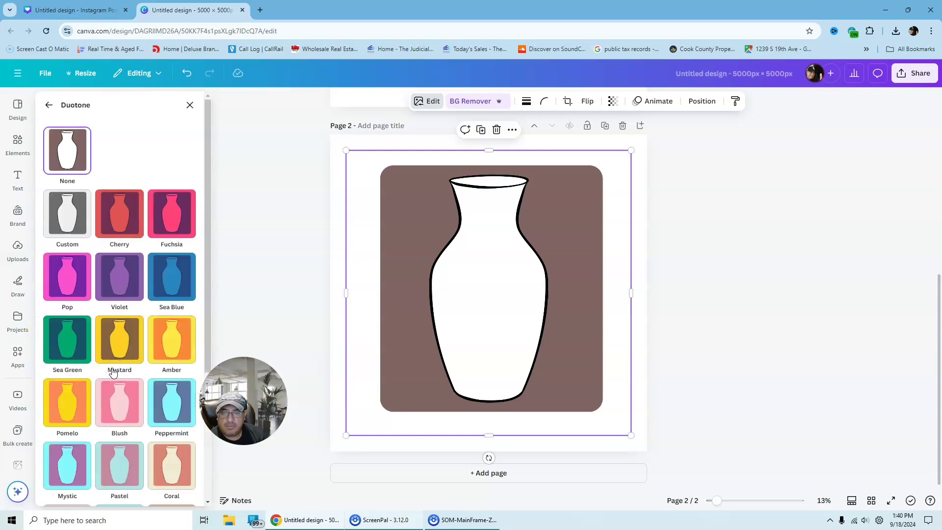
pyautogui.click(65, 222)
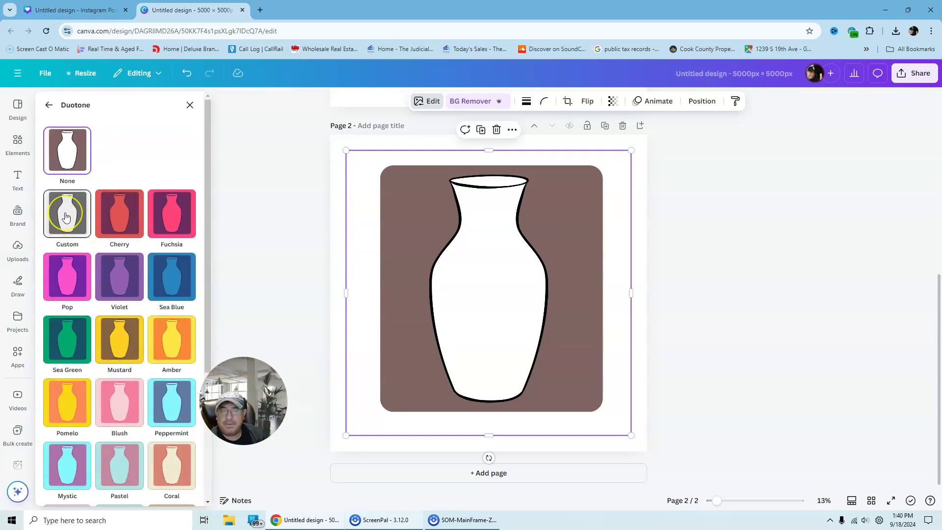
pyautogui.click(67, 216)
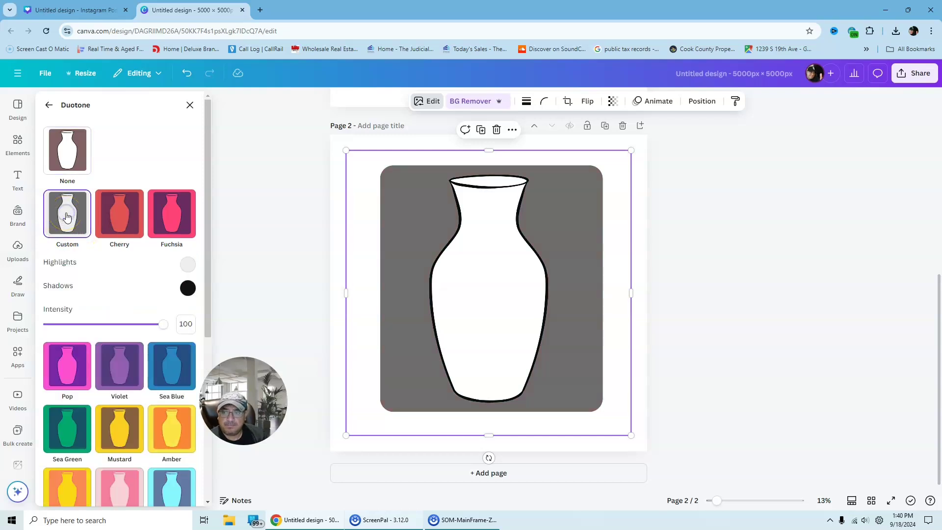
pyautogui.click(188, 264)
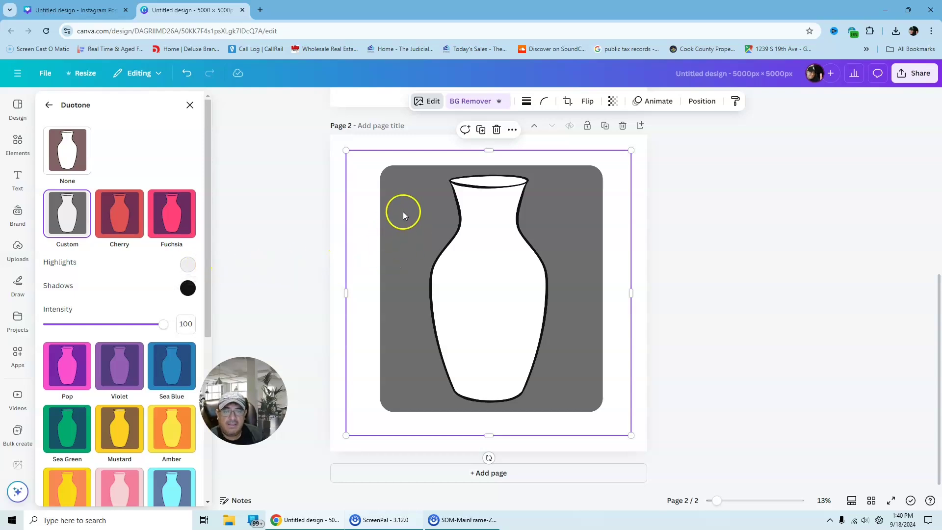
pyautogui.click(189, 265)
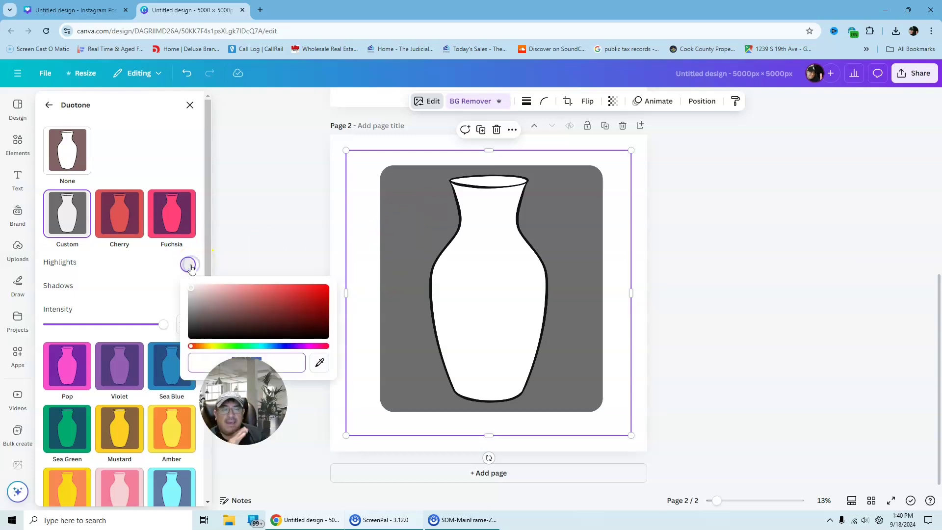
pyautogui.click(190, 281)
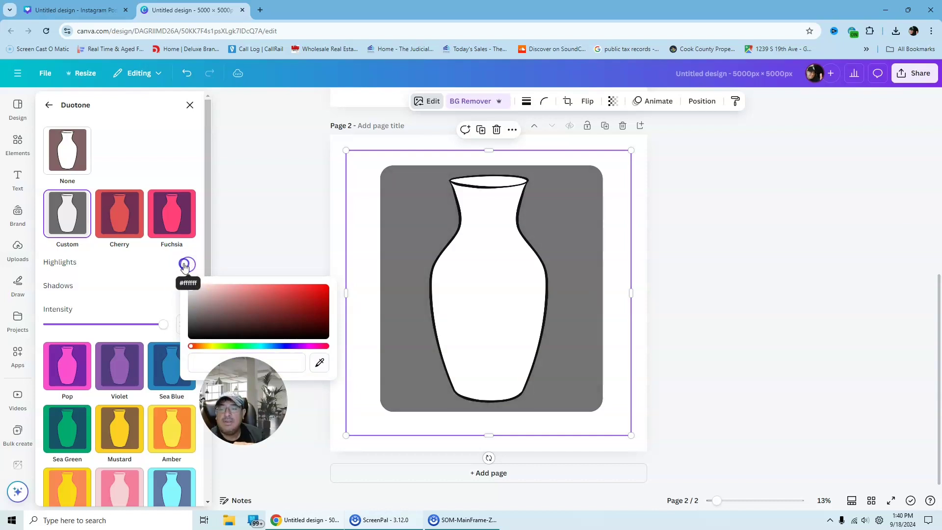
pyautogui.click(248, 236)
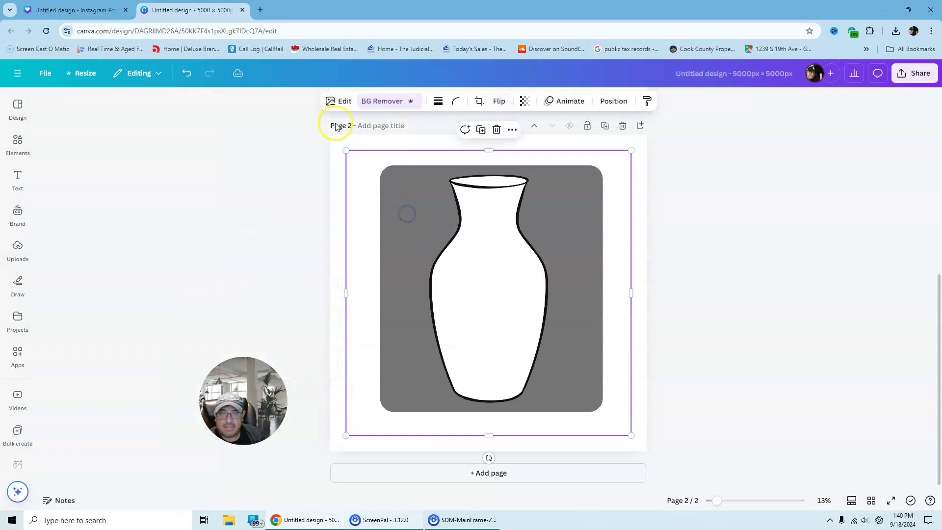
# Lighten the duotone shadows colour to #FFFFFF so the image turns fully white
pyautogui.click(338, 101)
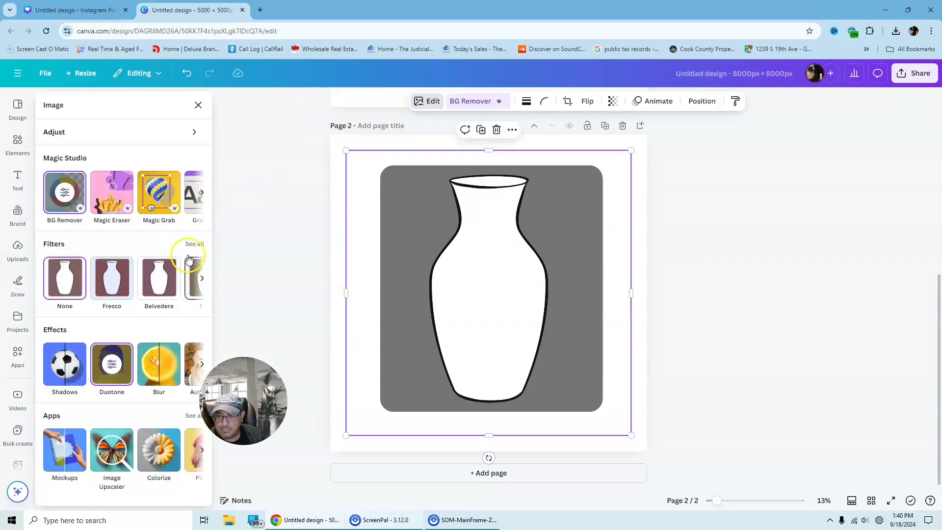
pyautogui.click(107, 351)
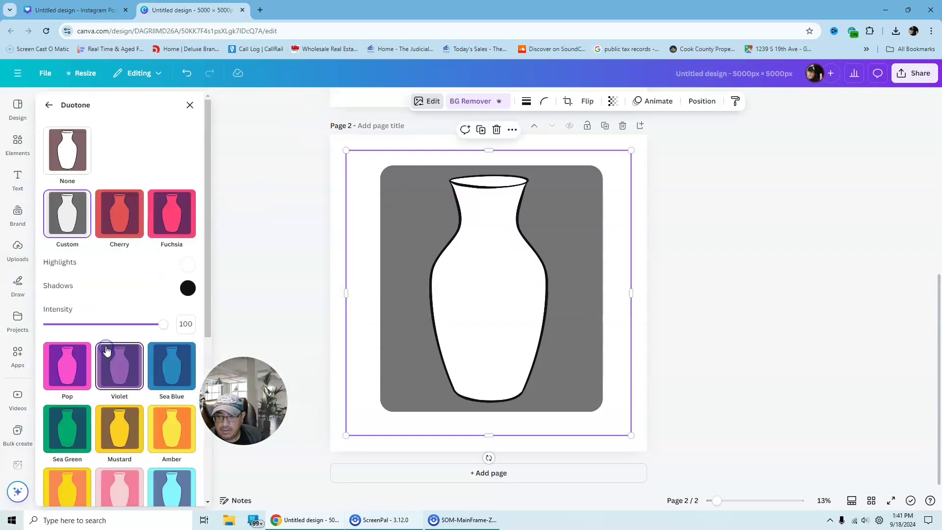
pyautogui.click(187, 288)
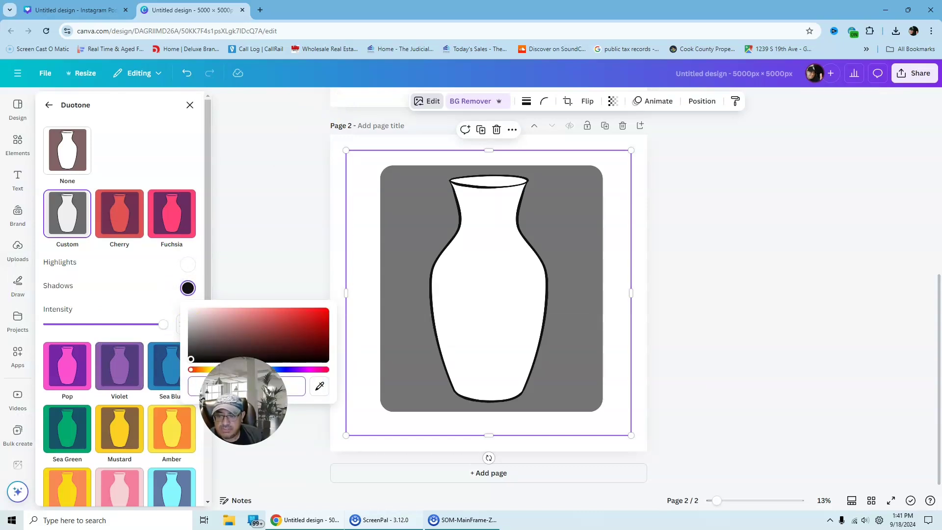
pyautogui.click(193, 378)
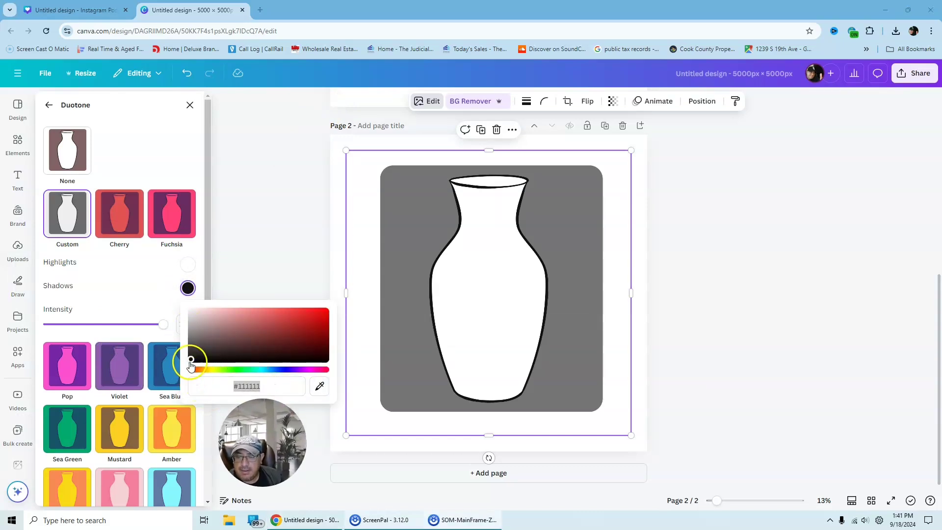
pyautogui.moveTo(190, 362); pyautogui.dragTo(187, 303)
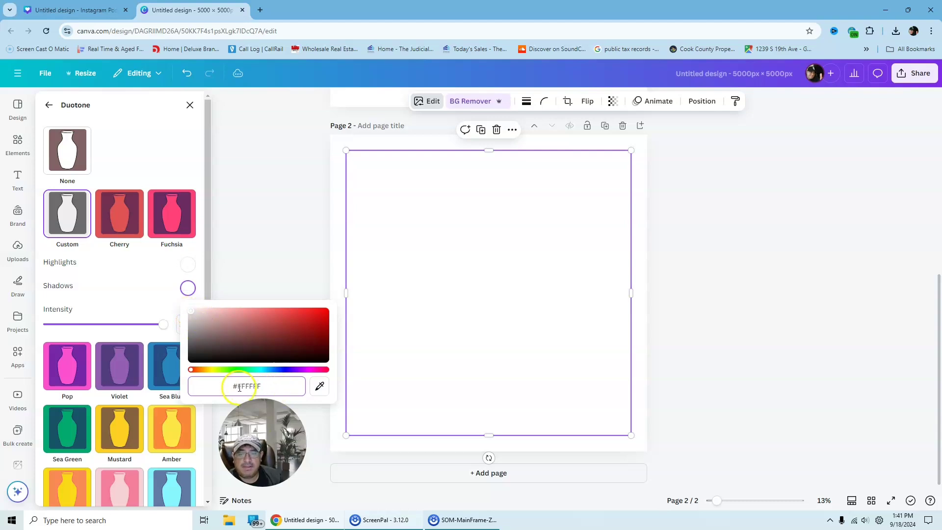
pyautogui.click(268, 251)
# Add the newspaper graphic, send it behind the white vase, and stretch it to the frame's top and bottom
pyautogui.click(794, 255)
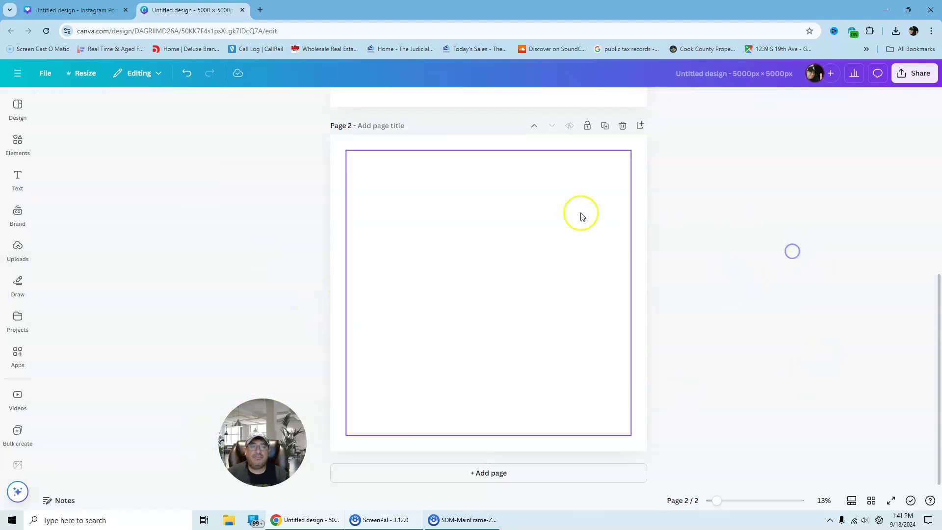
pyautogui.click(529, 250)
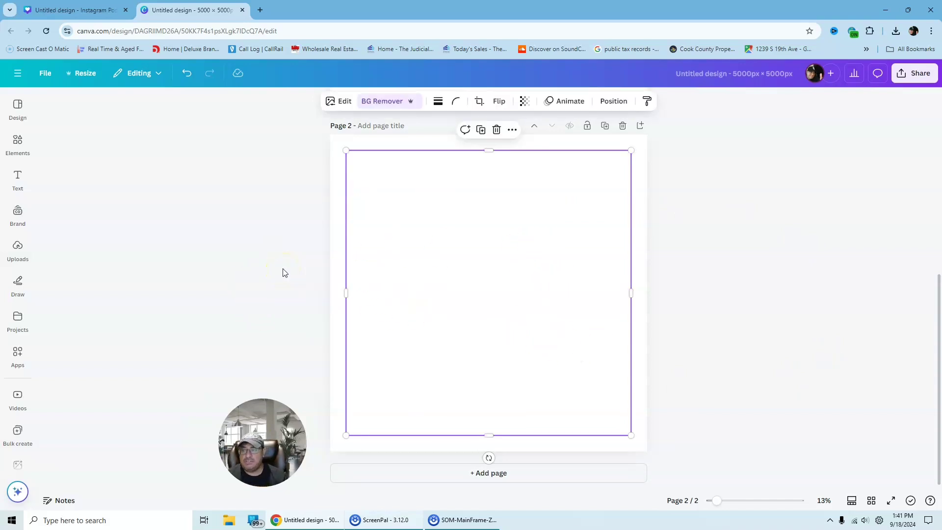
pyautogui.click(17, 147)
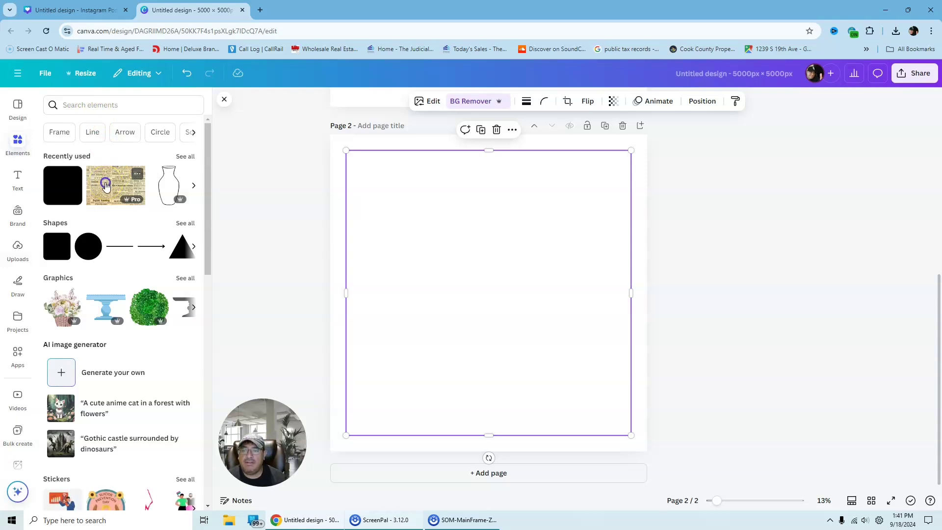
pyautogui.click(106, 186)
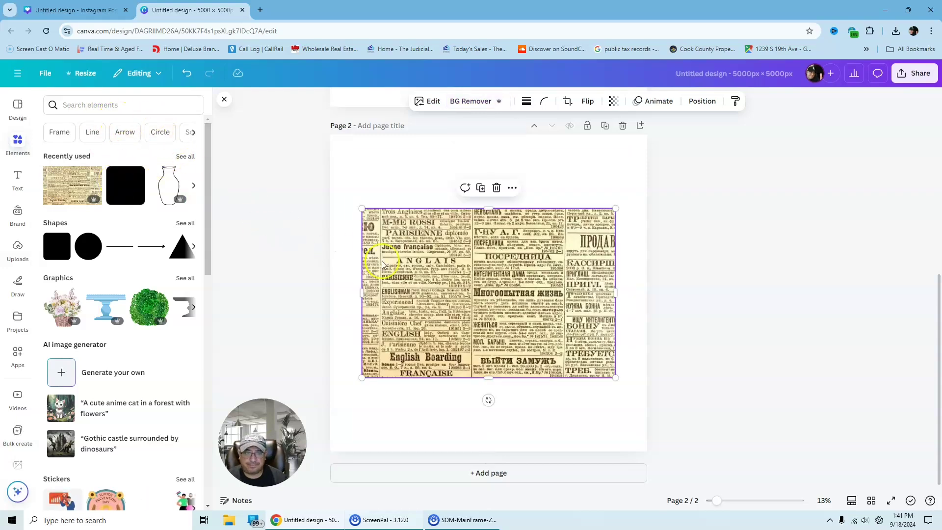
pyautogui.rightClick(505, 257)
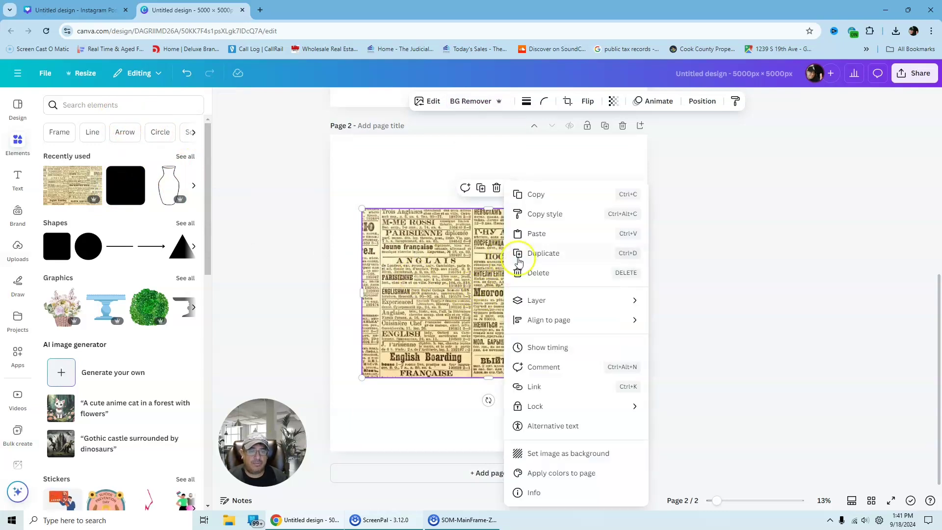
pyautogui.moveTo(539, 303)
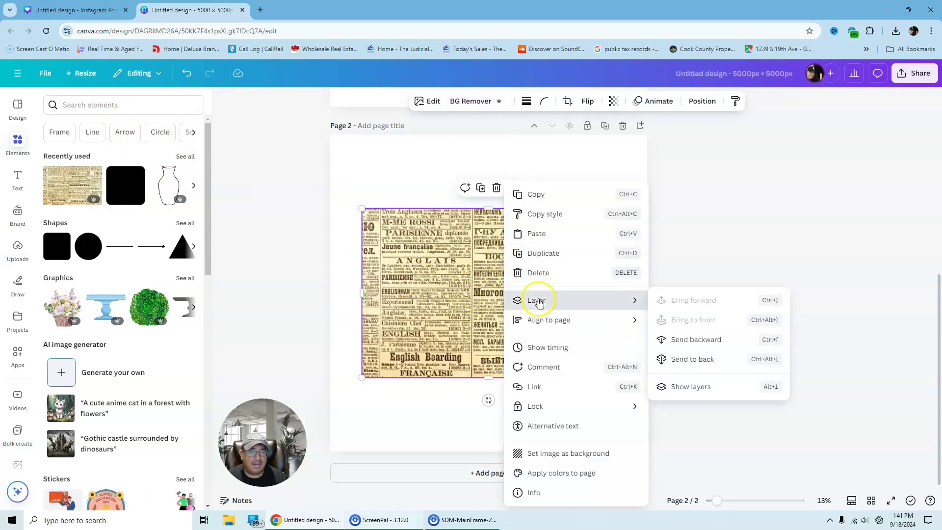
pyautogui.click(705, 357)
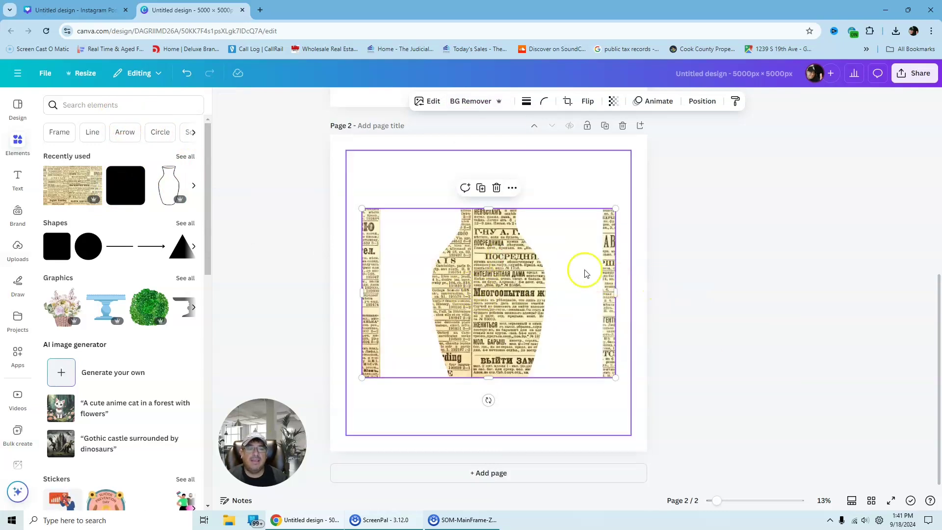
pyautogui.moveTo(491, 207); pyautogui.dragTo(488, 166)
pyautogui.moveTo(489, 377); pyautogui.dragTo(499, 419)
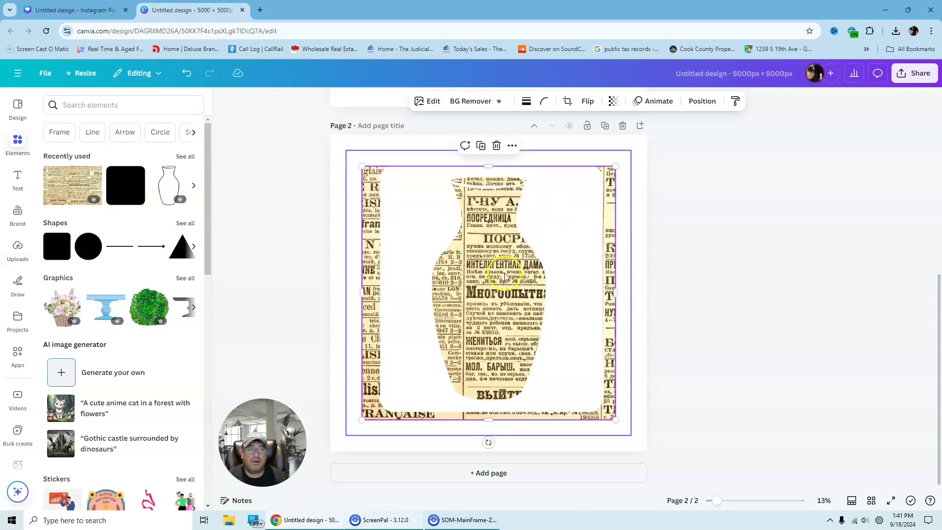
pyautogui.click(763, 276)
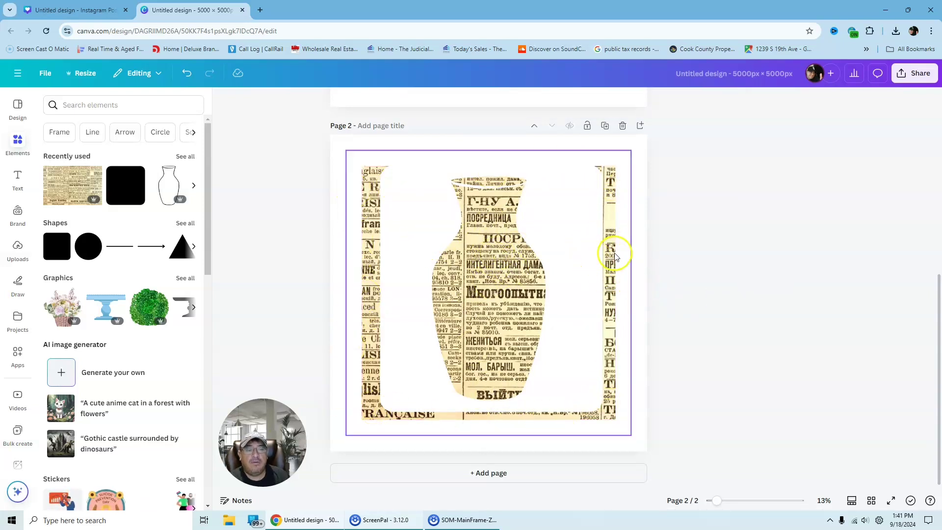
# Open the Position layers list and select the newspaper texture layer
pyautogui.click(347, 222)
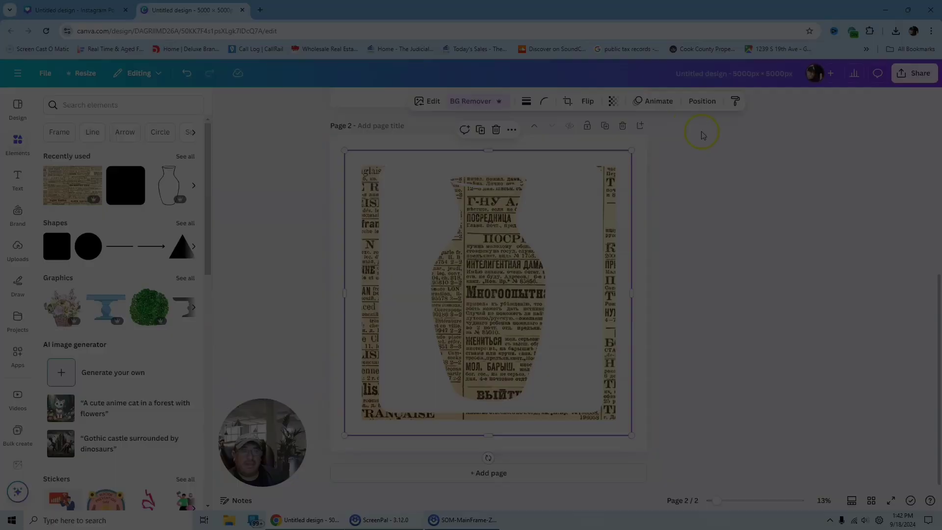
pyautogui.click(702, 131)
pyautogui.click(454, 215)
pyautogui.click(704, 103)
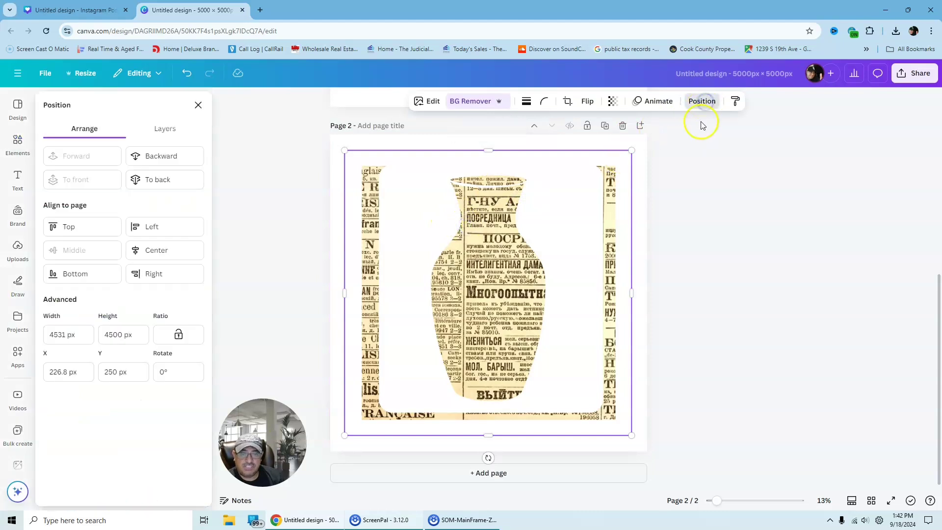
pyautogui.click(401, 290)
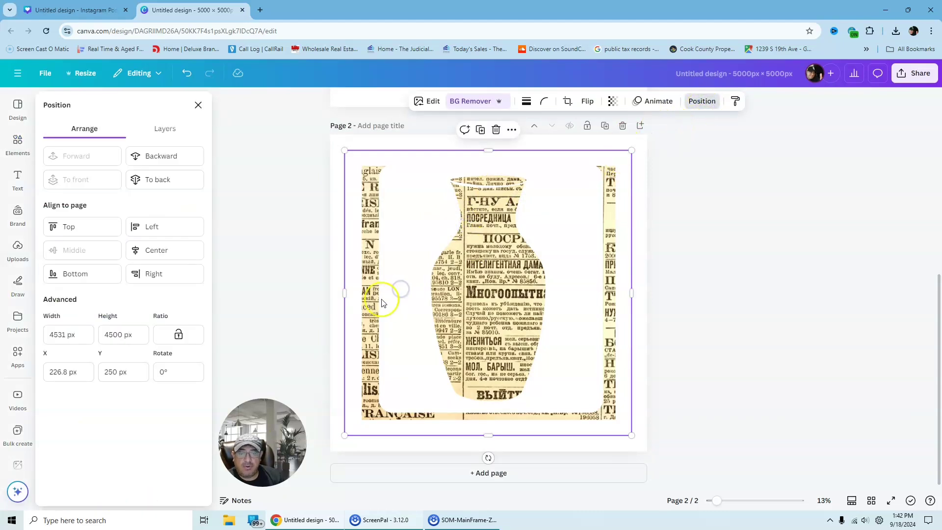
pyautogui.click(702, 259)
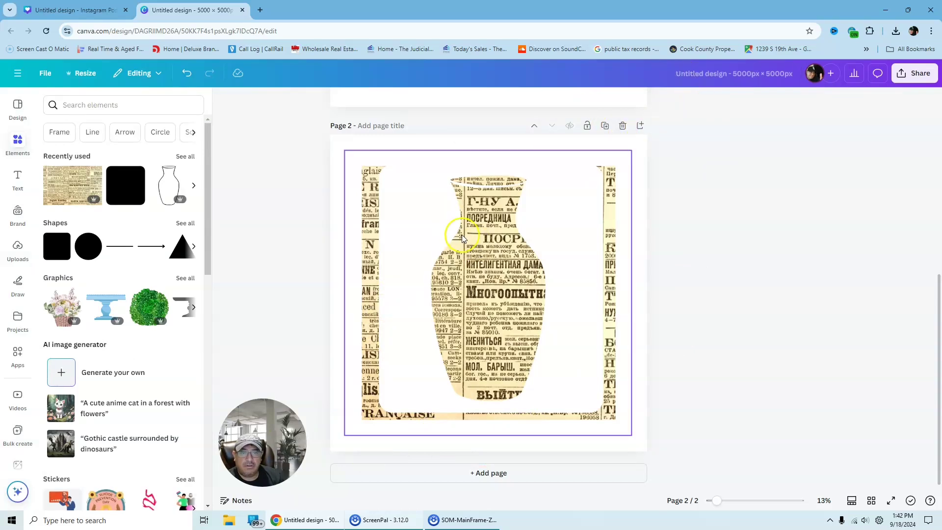
pyautogui.click(463, 239)
pyautogui.click(703, 101)
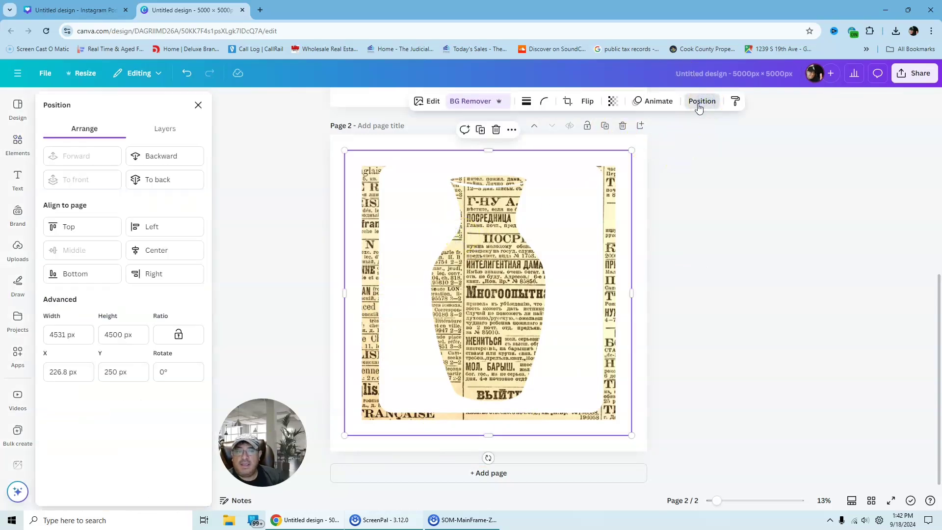
pyautogui.click(158, 128)
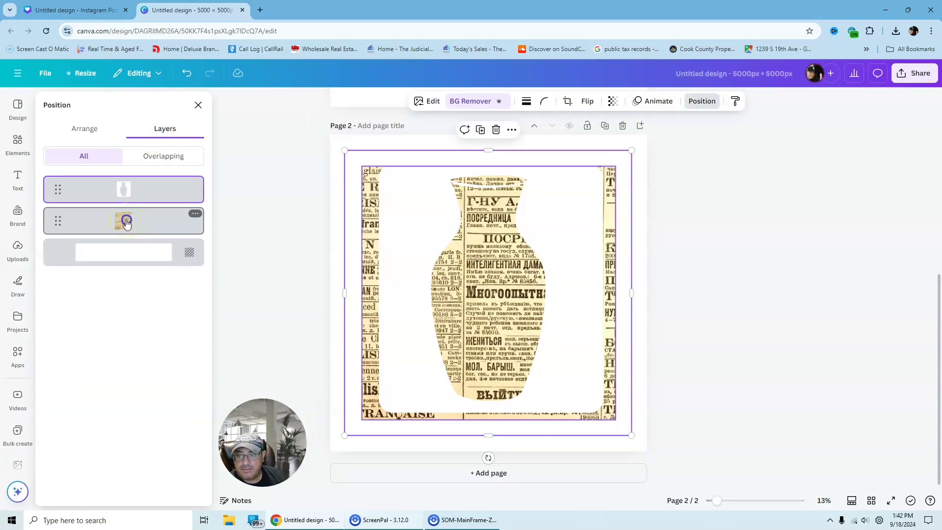
pyautogui.click(127, 224)
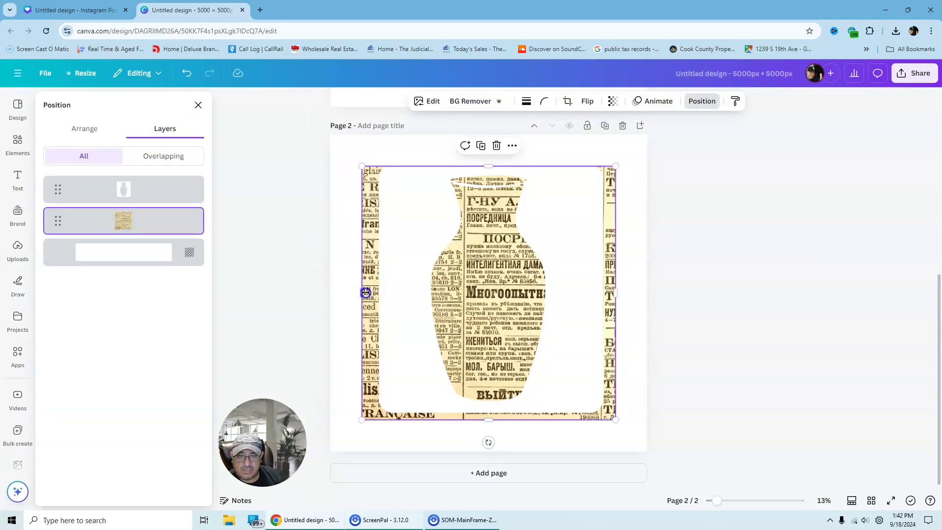
# Crop the newspaper texture in from the left, right and bottom, then check the layer order
pyautogui.moveTo(366, 292); pyautogui.dragTo(404, 297)
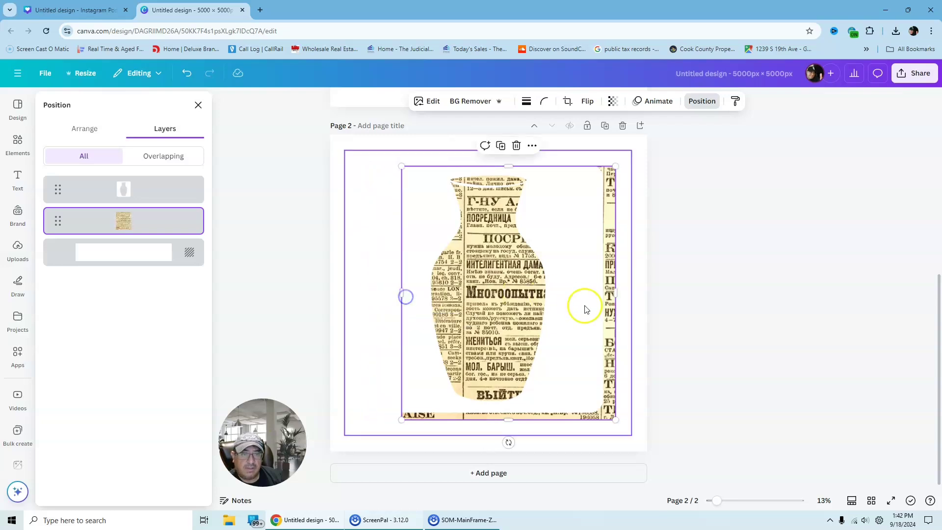
pyautogui.moveTo(615, 294); pyautogui.dragTo(575, 296)
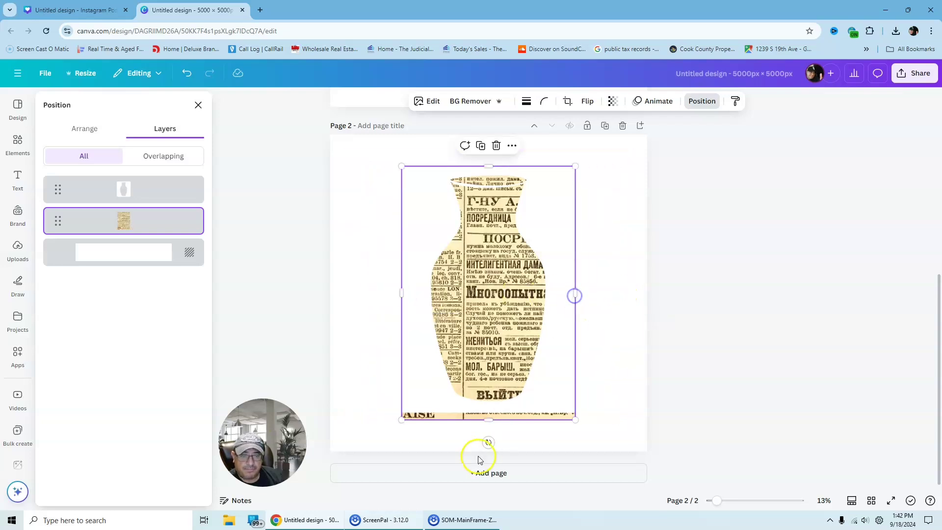
pyautogui.moveTo(491, 419); pyautogui.dragTo(491, 405)
pyautogui.click(493, 187)
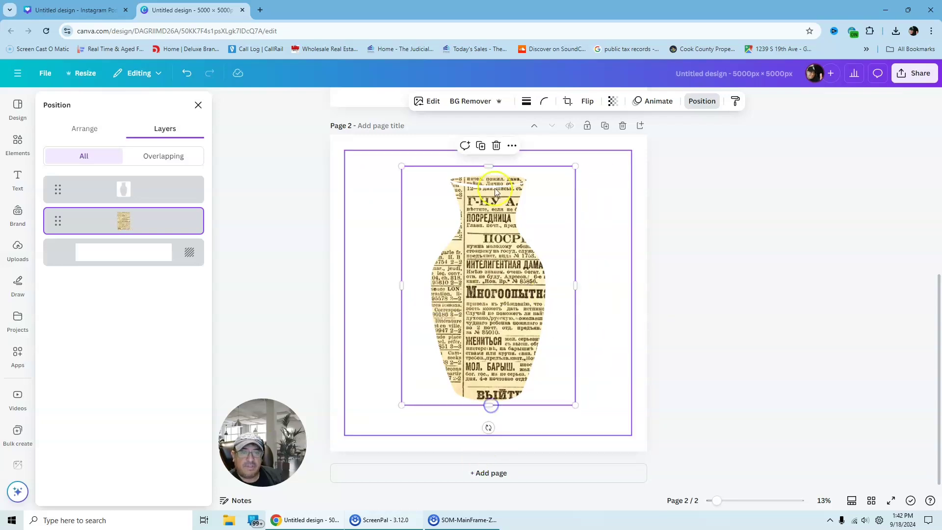
pyautogui.click(489, 169)
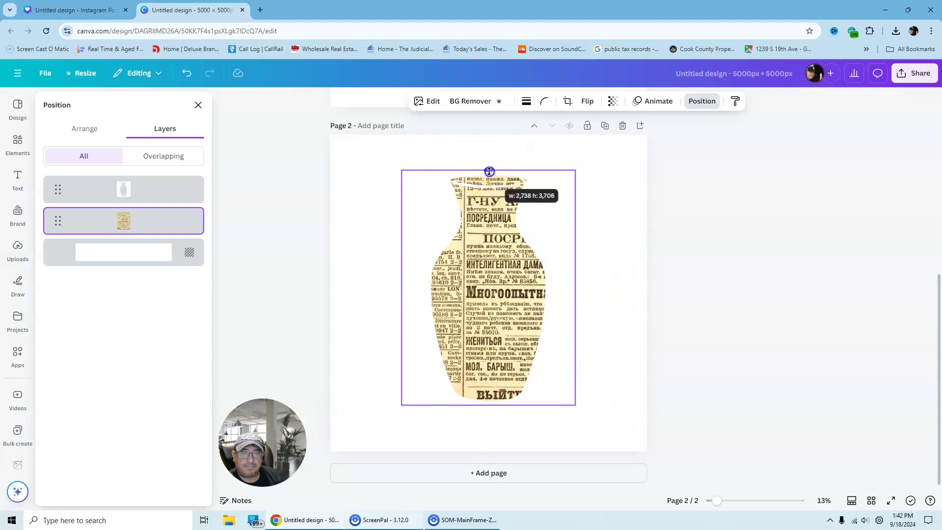
pyautogui.click(674, 277)
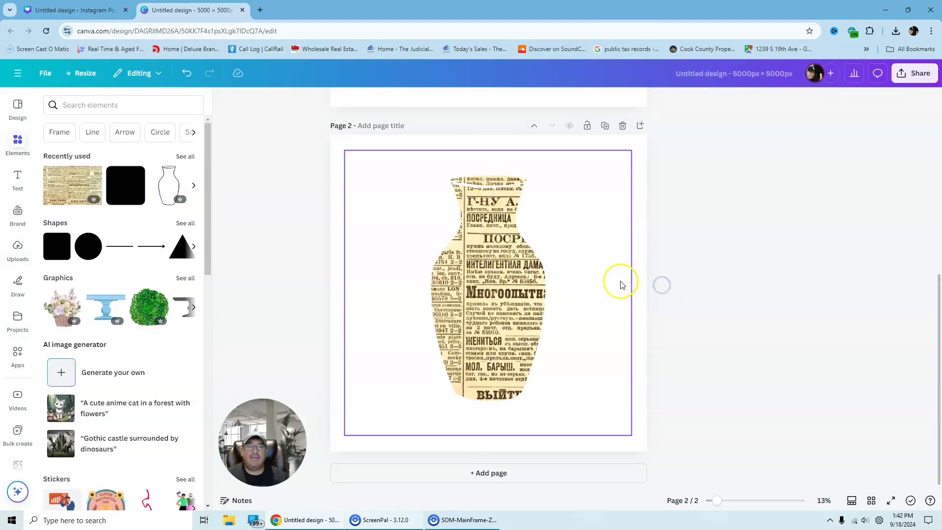
pyautogui.click(622, 282)
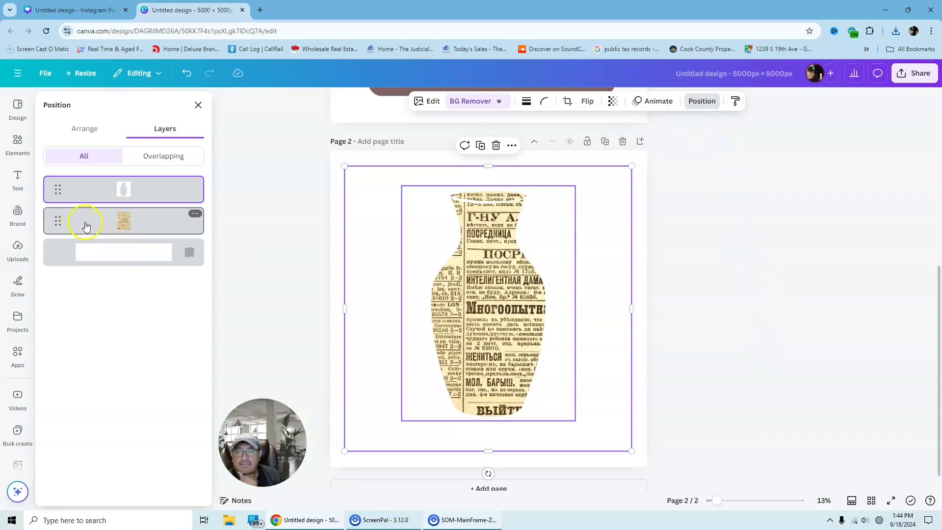
pyautogui.click(124, 257)
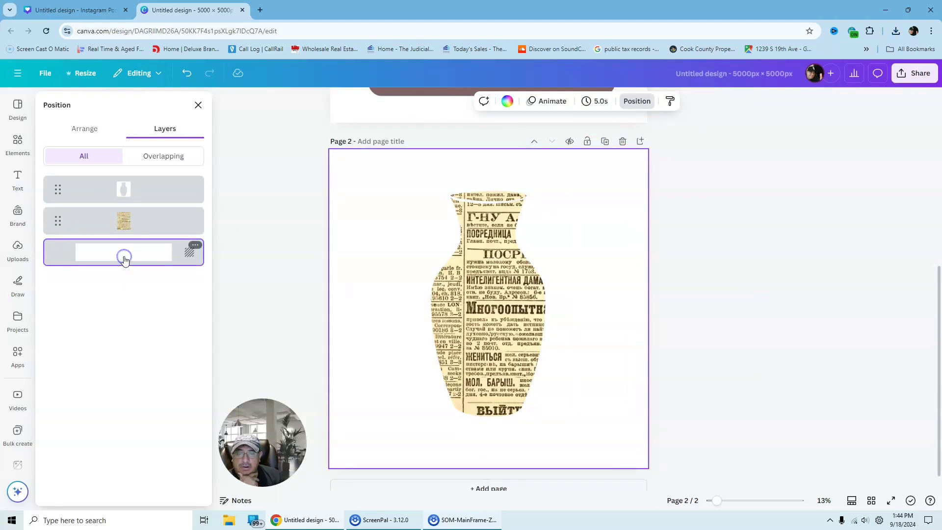
pyautogui.click(125, 221)
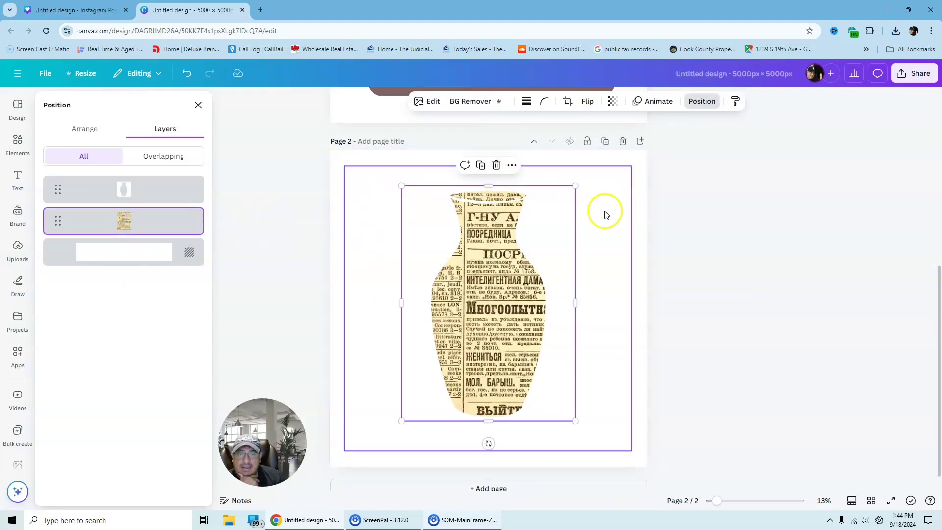
pyautogui.click(131, 191)
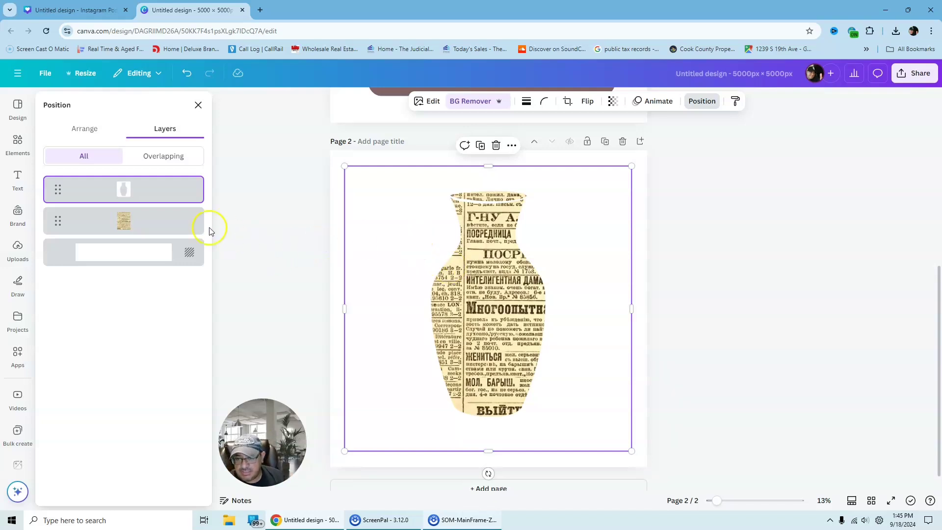
# Export Page 2 alone as a PNG via Share > Download, then add a third page
pyautogui.click(914, 73)
pyautogui.click(760, 278)
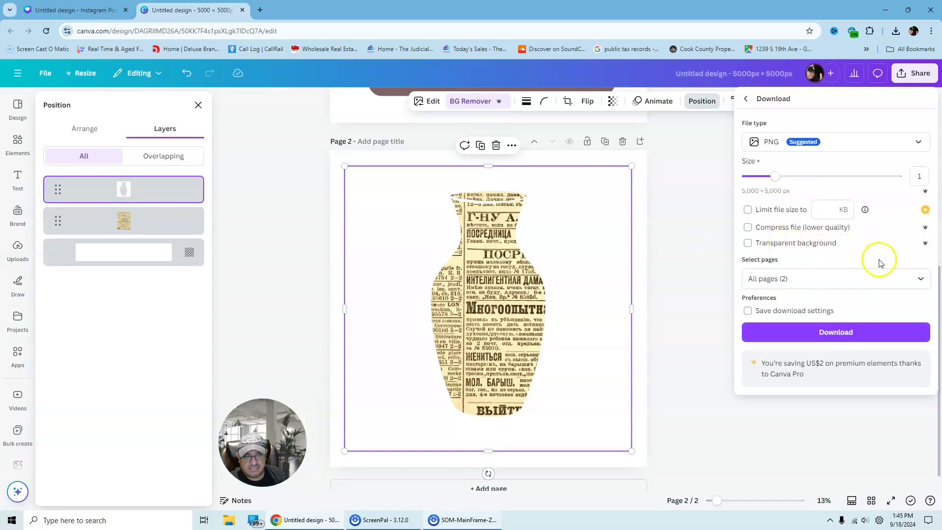
pyautogui.click(920, 278)
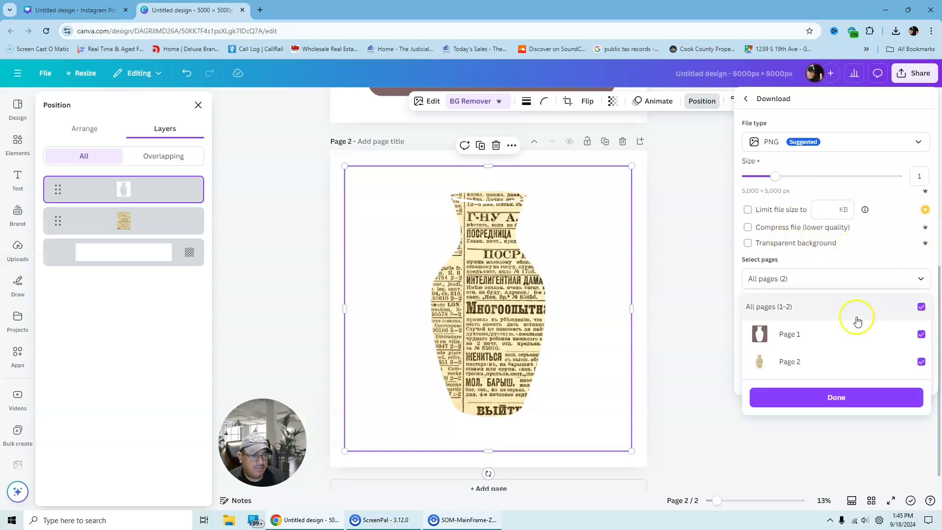
pyautogui.click(920, 307)
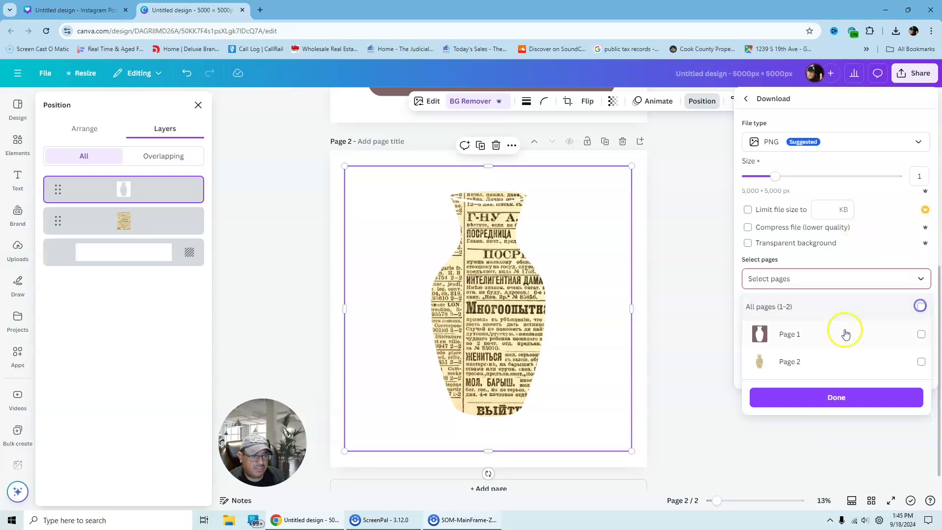
pyautogui.click(920, 361)
pyautogui.click(837, 397)
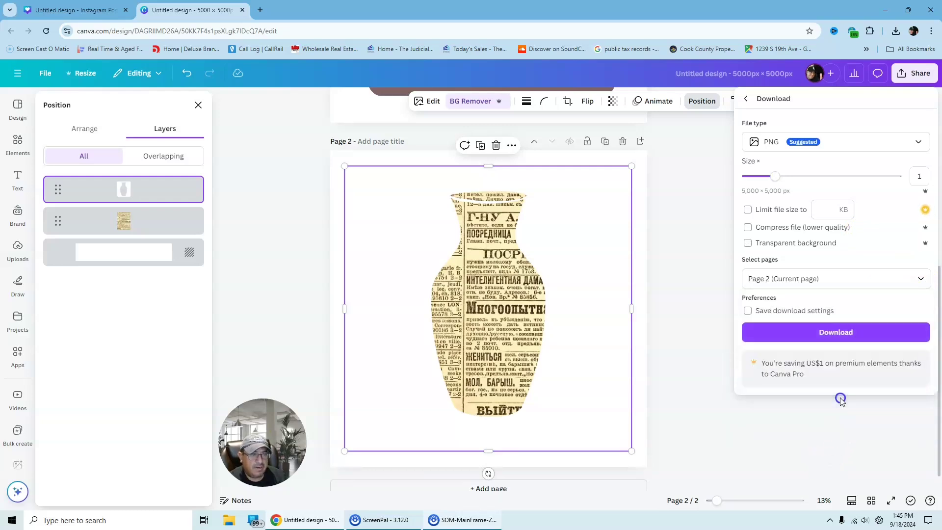
pyautogui.click(839, 332)
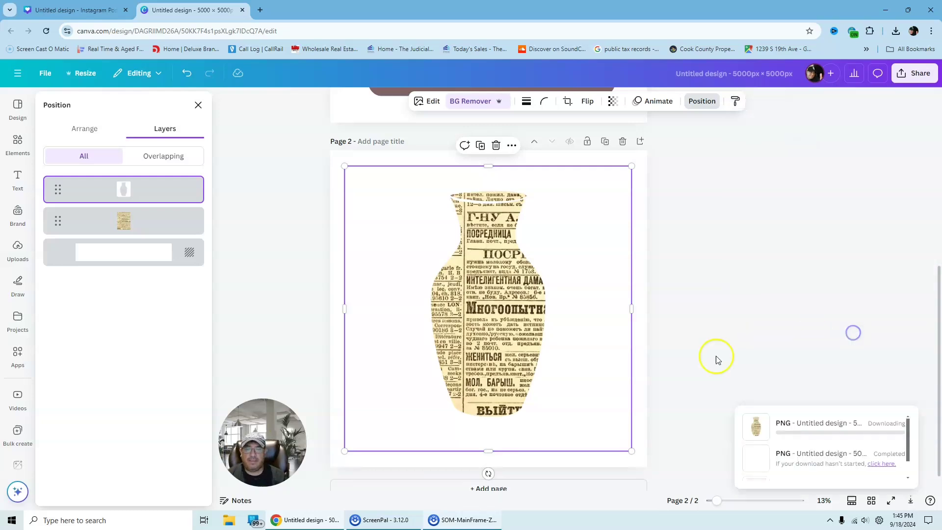
pyautogui.click(480, 474)
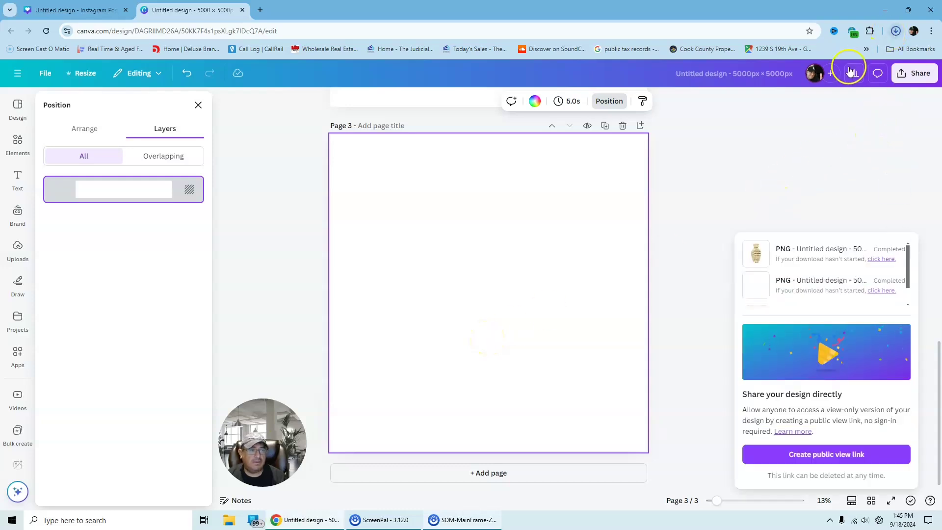
# Drop the downloaded newspaper vase PNG onto page 3 and run BG Remover on it
pyautogui.moveTo(829, 55); pyautogui.dragTo(454, 264)
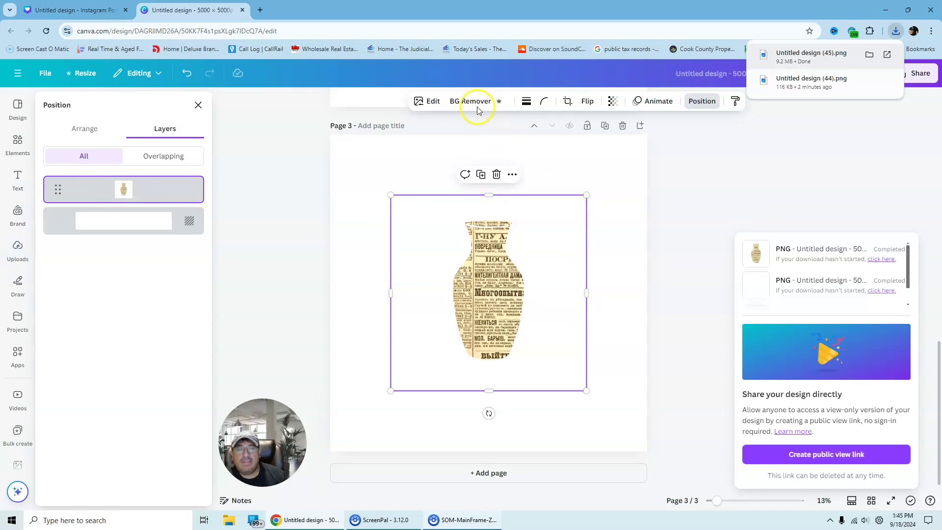
pyautogui.click(464, 101)
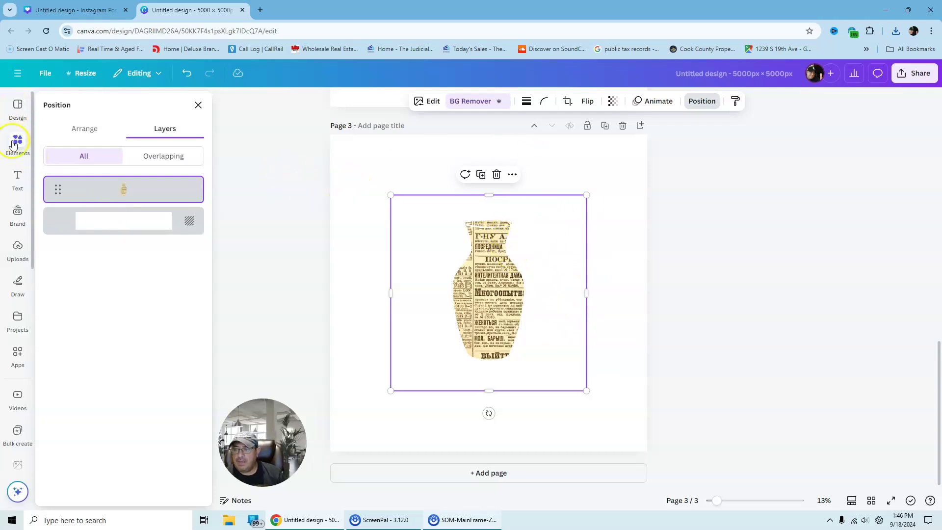
# Make page 3's background black from the page colour choices
pyautogui.click(349, 165)
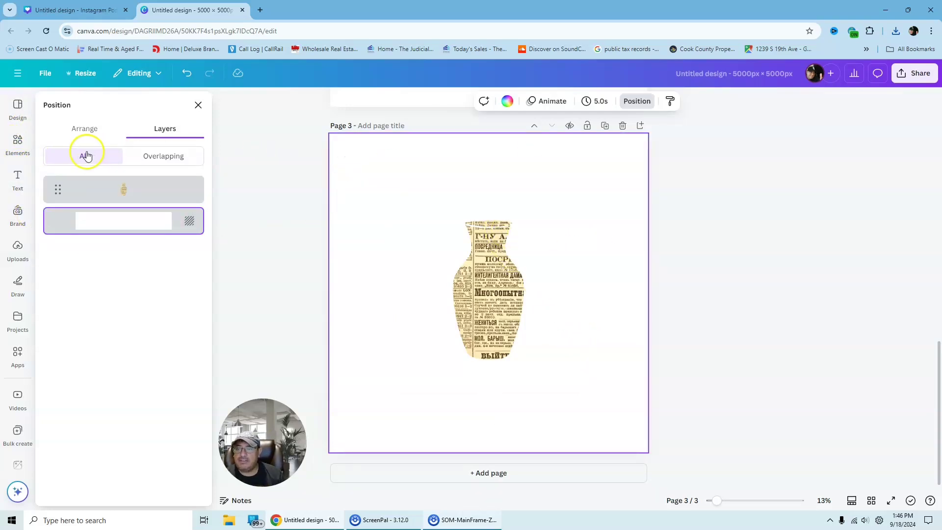
pyautogui.click(508, 101)
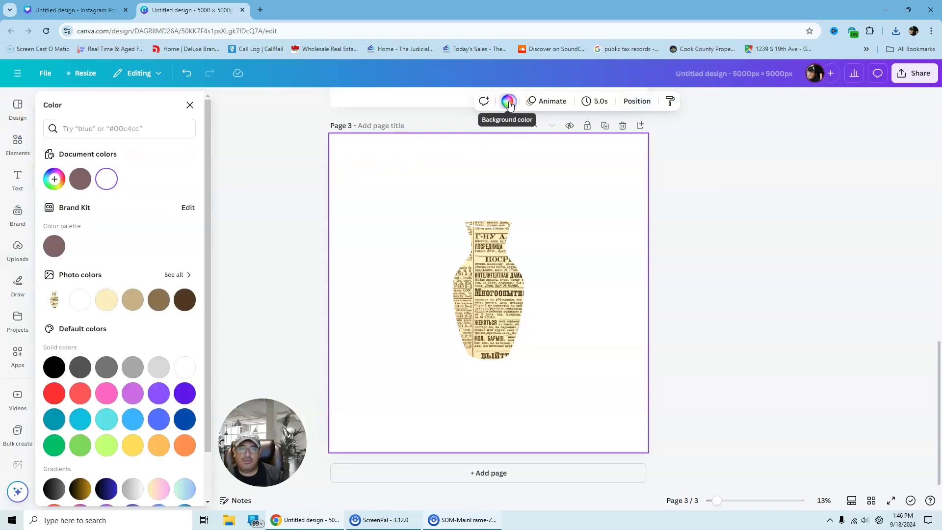
pyautogui.click(54, 367)
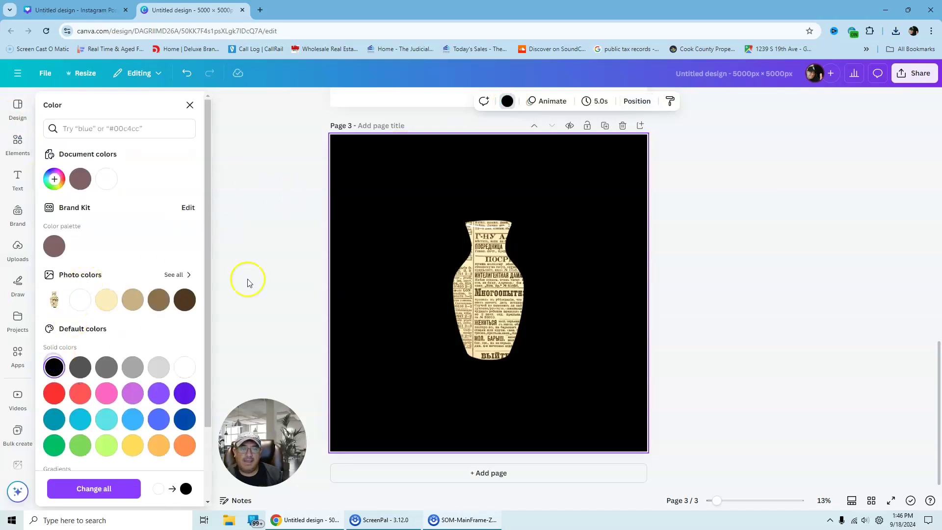
pyautogui.click(576, 277)
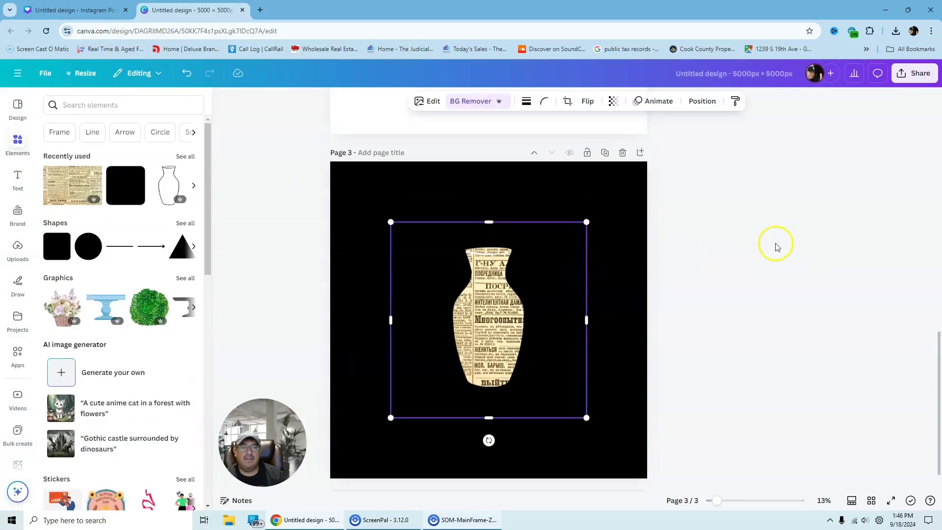
pyautogui.scroll(5, 774, 241)
# Add a recent rounded square to page 2, then delete the unwanted duplicate square
pyautogui.click(621, 242)
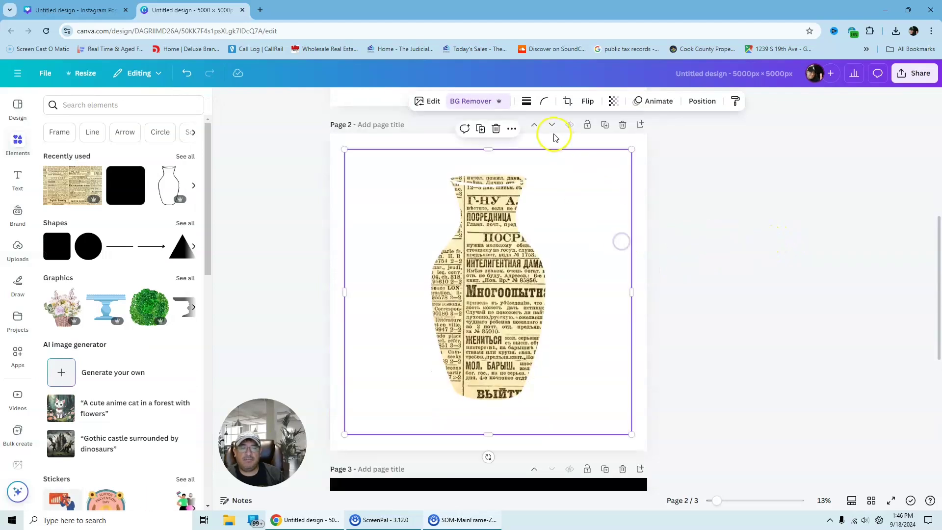
pyautogui.click(557, 143)
pyautogui.click(128, 195)
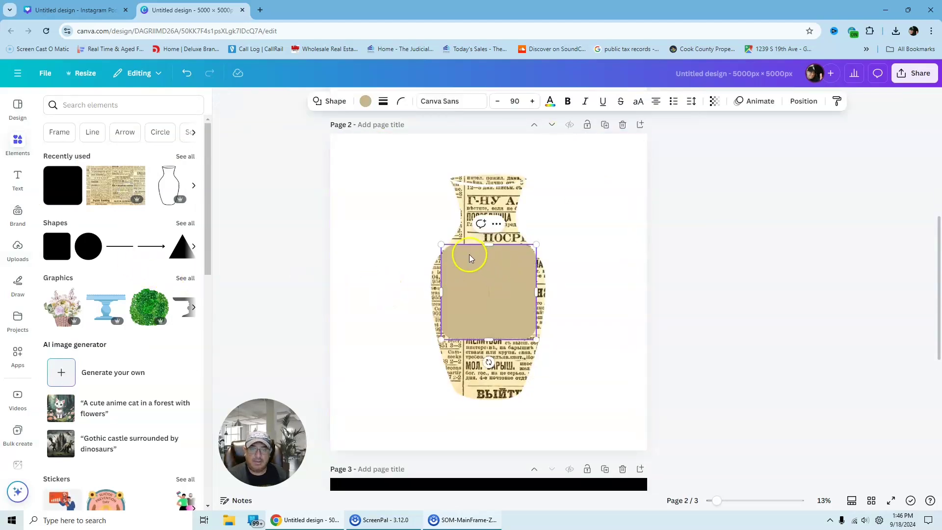
pyautogui.click(332, 143)
pyautogui.click(62, 191)
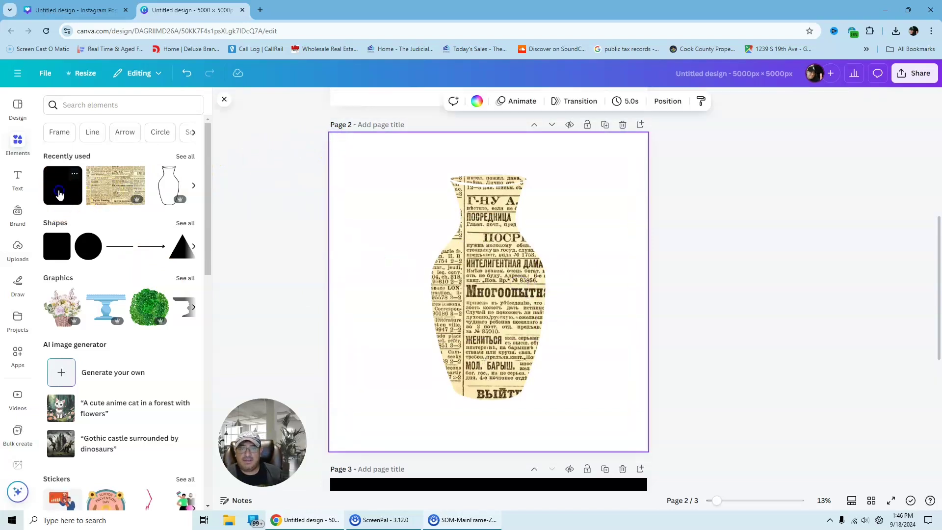
pyautogui.click(487, 271)
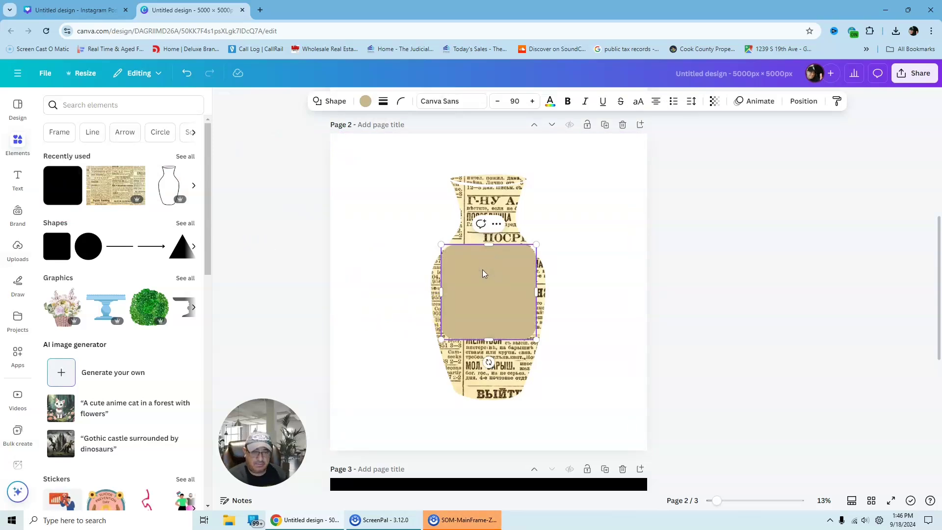
pyautogui.click(511, 257)
pyautogui.press('Delete')
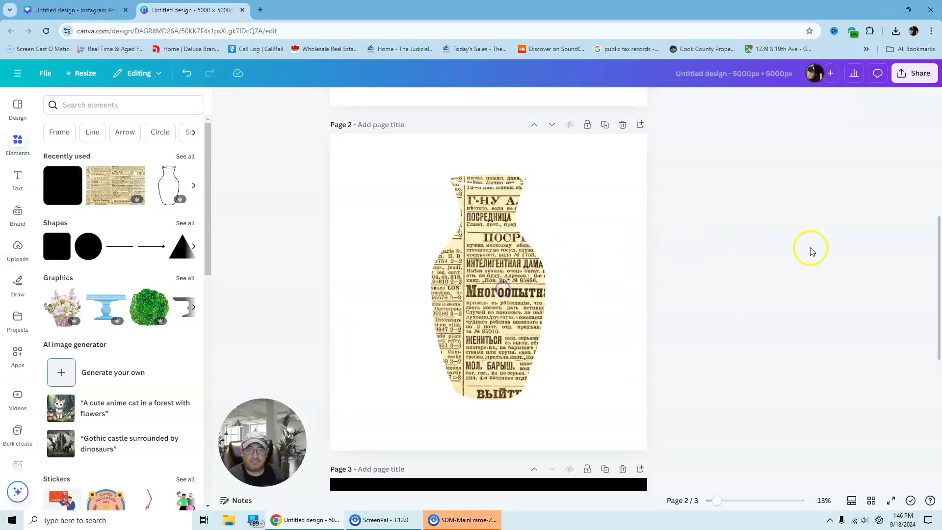
pyautogui.scroll(3, 638, 236)
# Set page 2's background colour to black
pyautogui.click(347, 288)
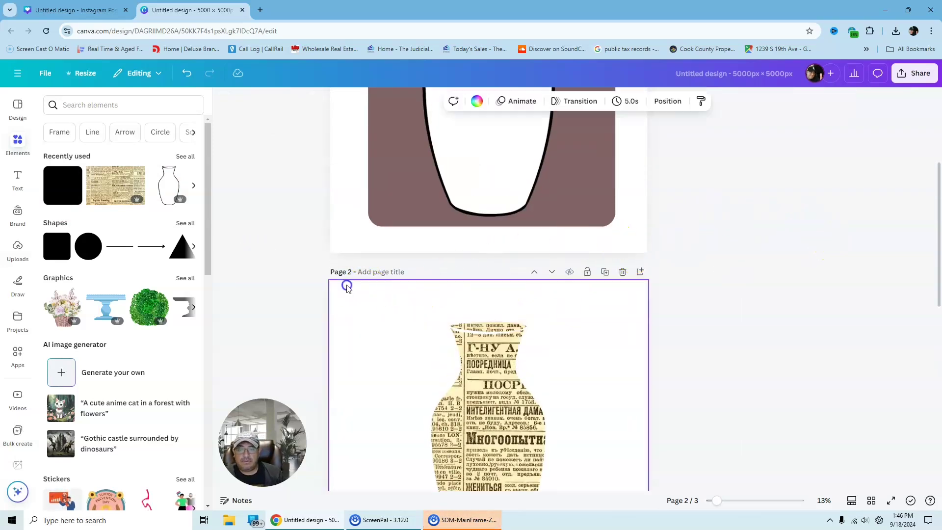
pyautogui.scroll(-3, 721, 201)
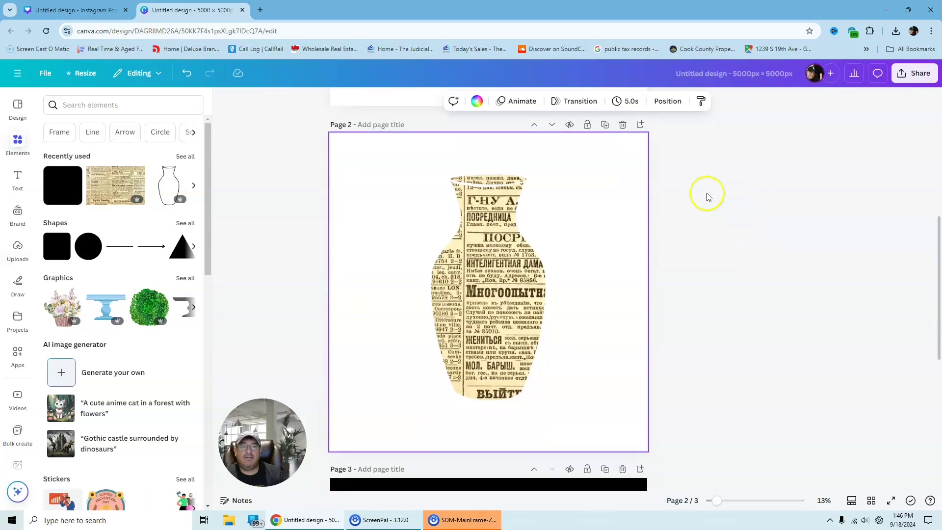
pyautogui.click(478, 102)
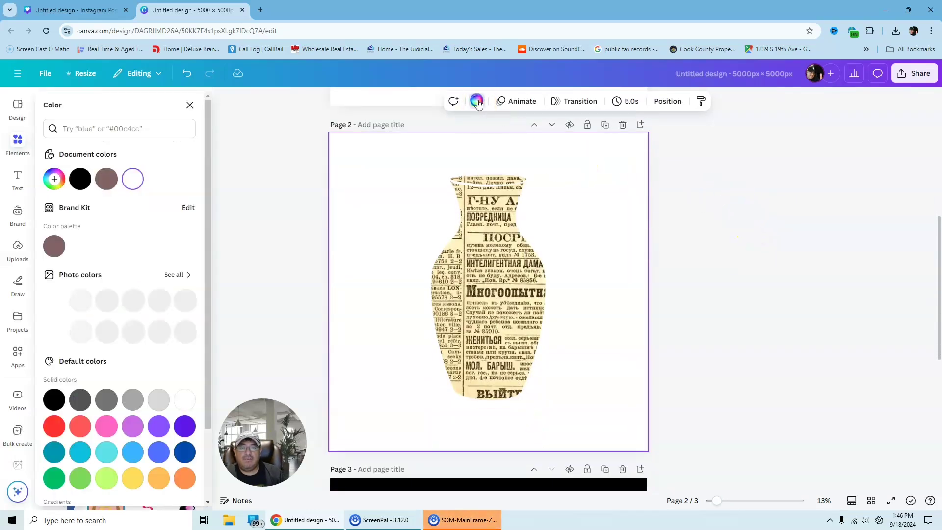
pyautogui.click(80, 178)
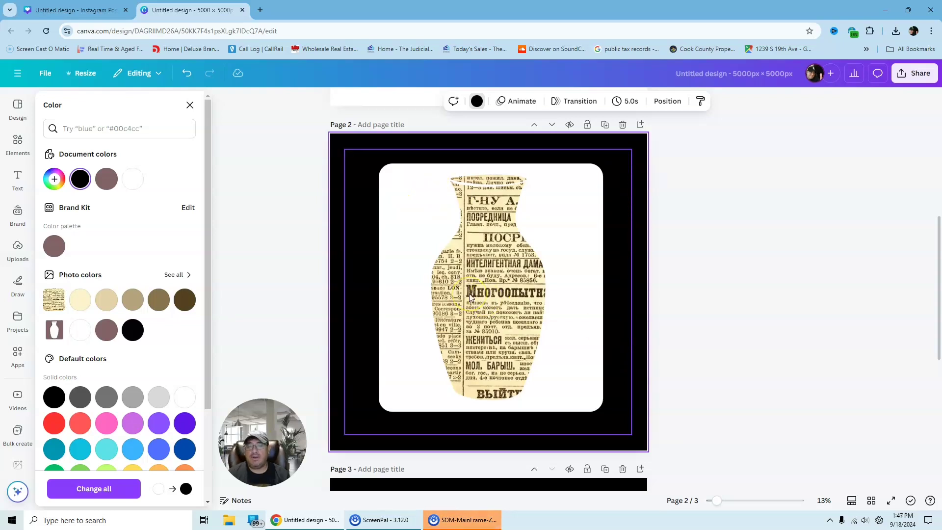
# Change page 3's background to the white Document colors swatch
pyautogui.scroll(-5, 747, 216)
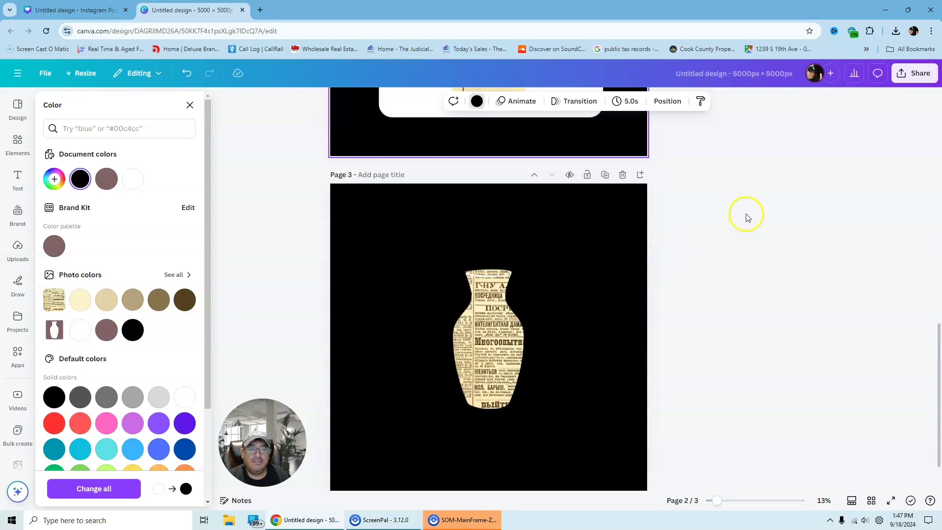
pyautogui.scroll(-1, 748, 216)
pyautogui.click(372, 145)
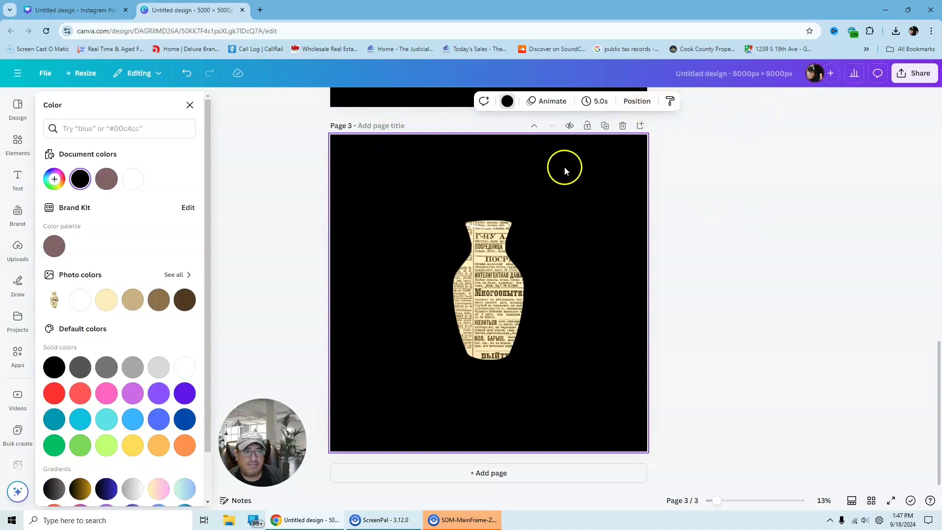
pyautogui.click(132, 179)
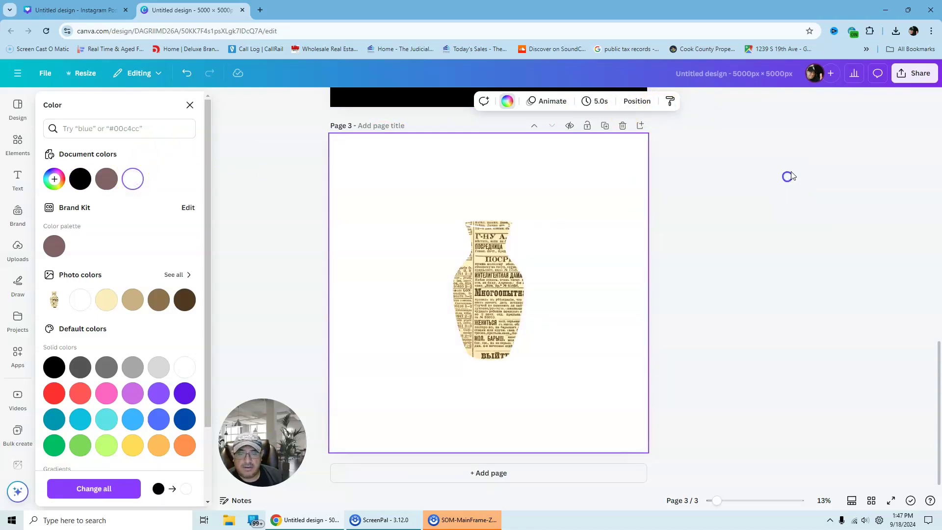
# Dismiss the Color panel, leaving the newsprint vase alone on white page 3
pyautogui.click(787, 177)
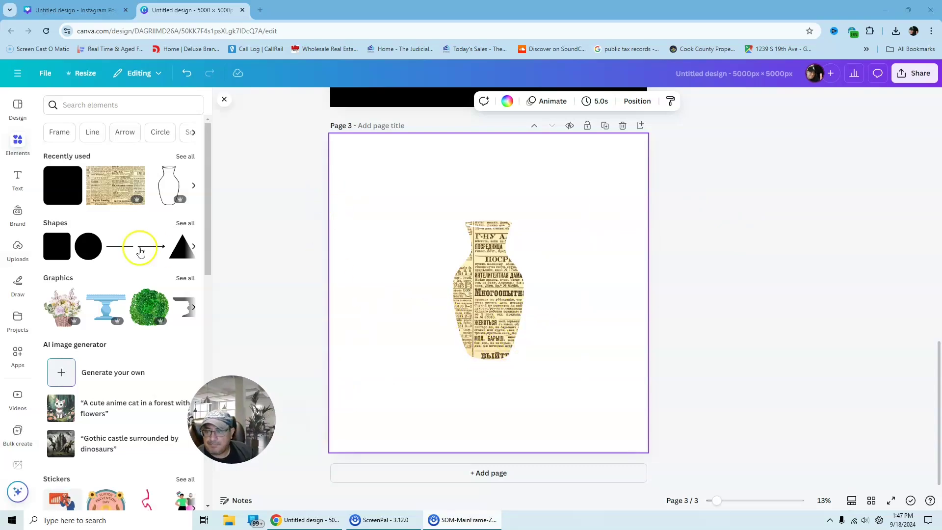
pyautogui.click(367, 182)
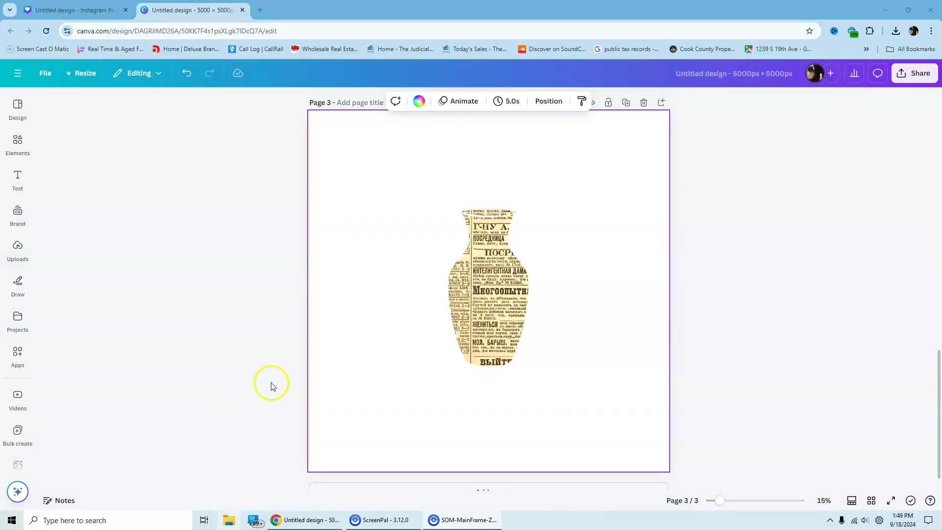
# Insert the cartoon park scene from Recently used elements and stretch it over all of page 3
pyautogui.click(23, 144)
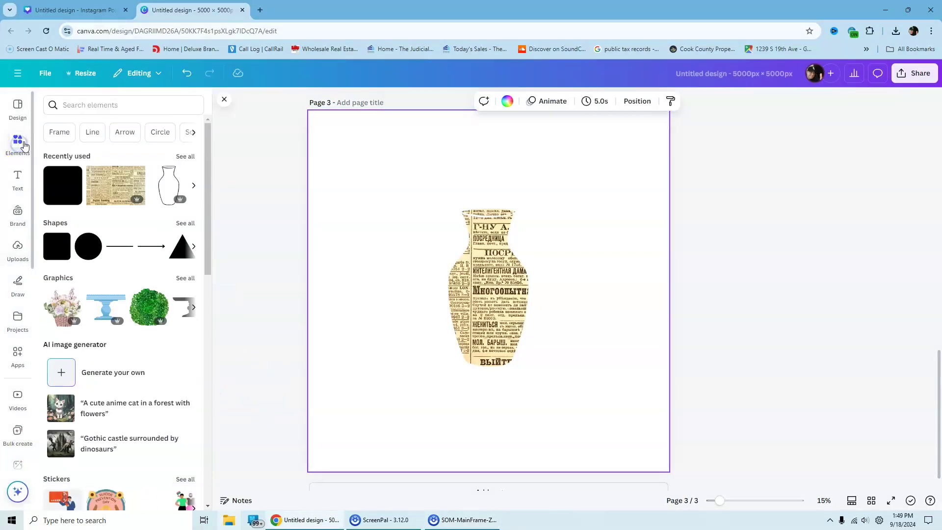
pyautogui.scroll(-12, 158, 205)
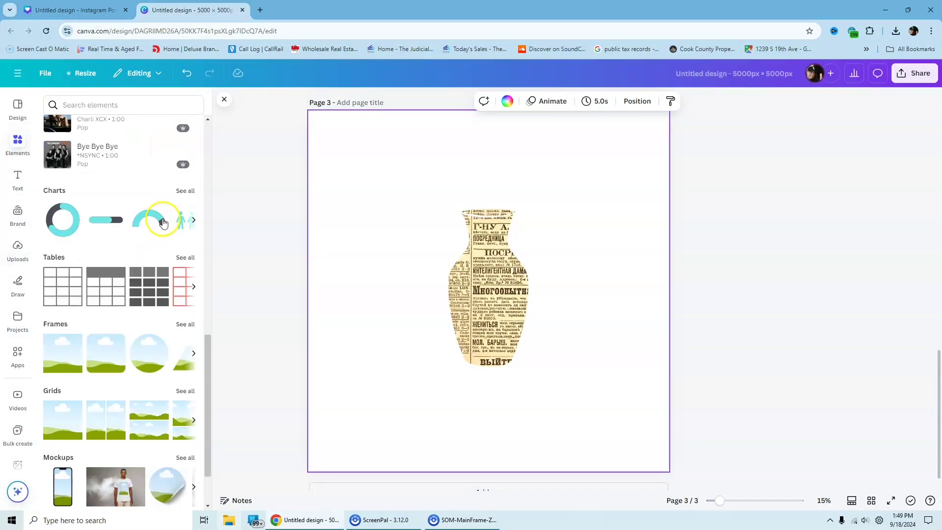
pyautogui.scroll(10, 160, 218)
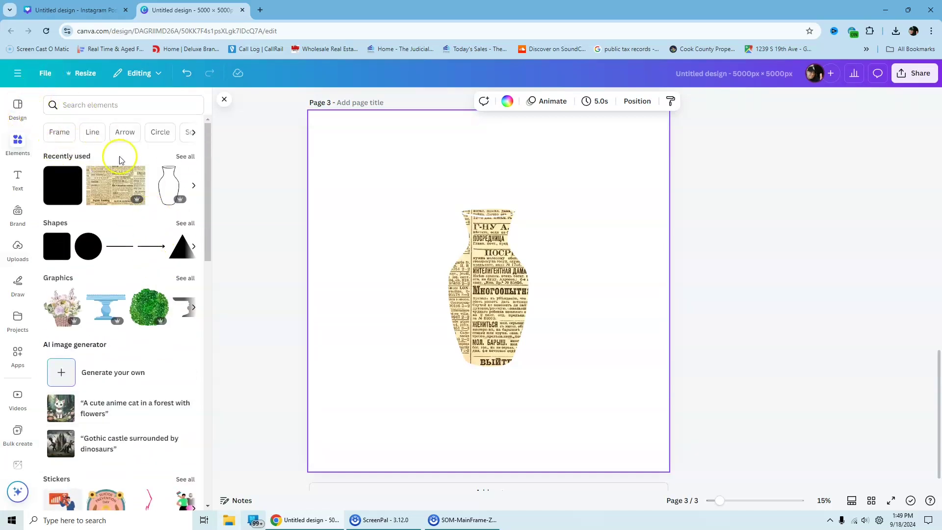
pyautogui.click(185, 156)
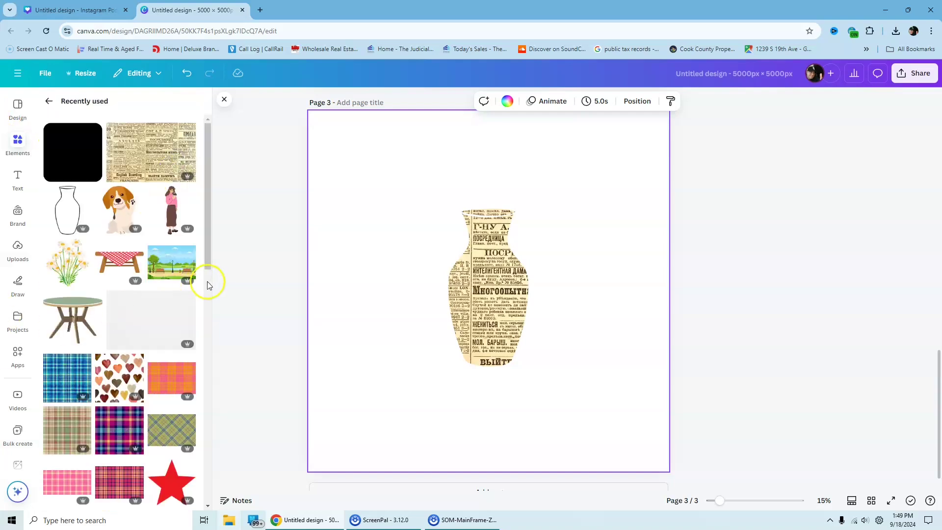
pyautogui.click(174, 275)
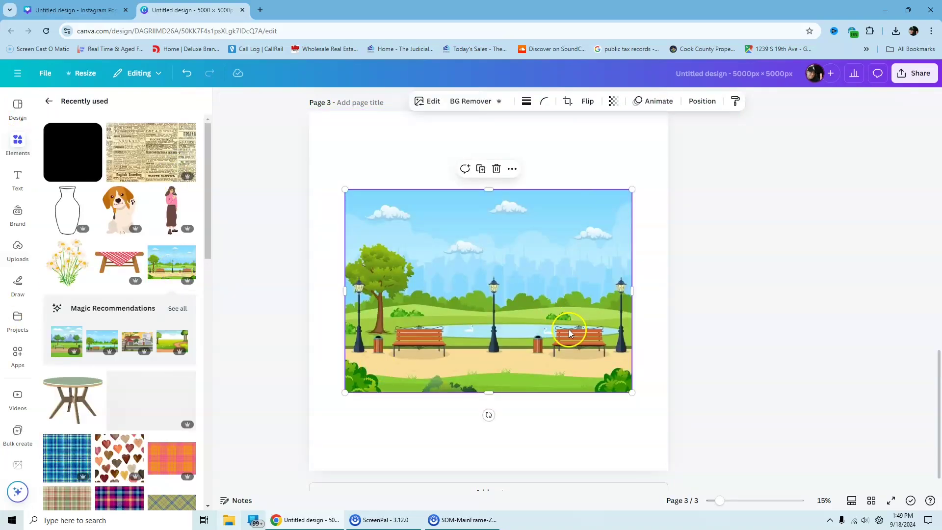
pyautogui.moveTo(569, 329); pyautogui.dragTo(533, 253)
pyautogui.moveTo(599, 315); pyautogui.dragTo(667, 369)
pyautogui.moveTo(495, 370); pyautogui.dragTo(505, 475)
# Send the park image to the back and shift the vase to the right
pyautogui.rightClick(553, 227)
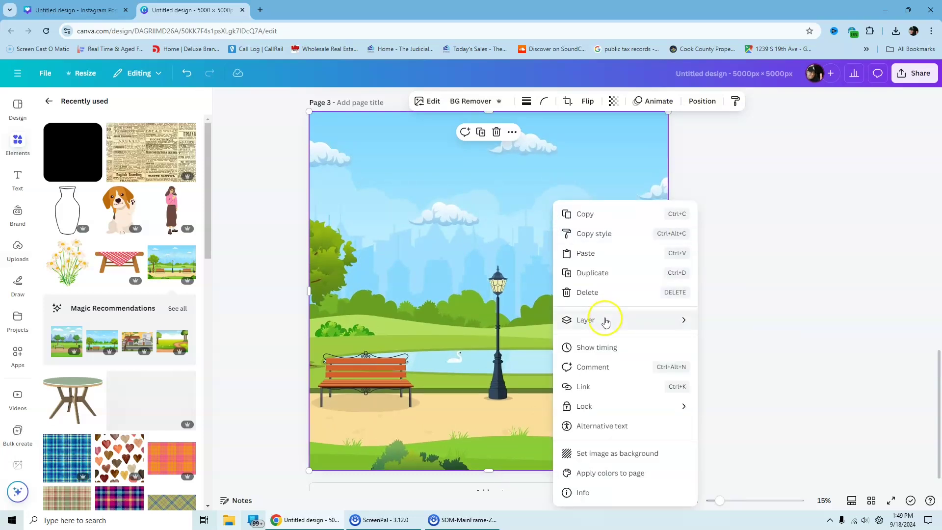
pyautogui.moveTo(605, 320)
pyautogui.click(743, 380)
pyautogui.moveTo(496, 288); pyautogui.dragTo(546, 290)
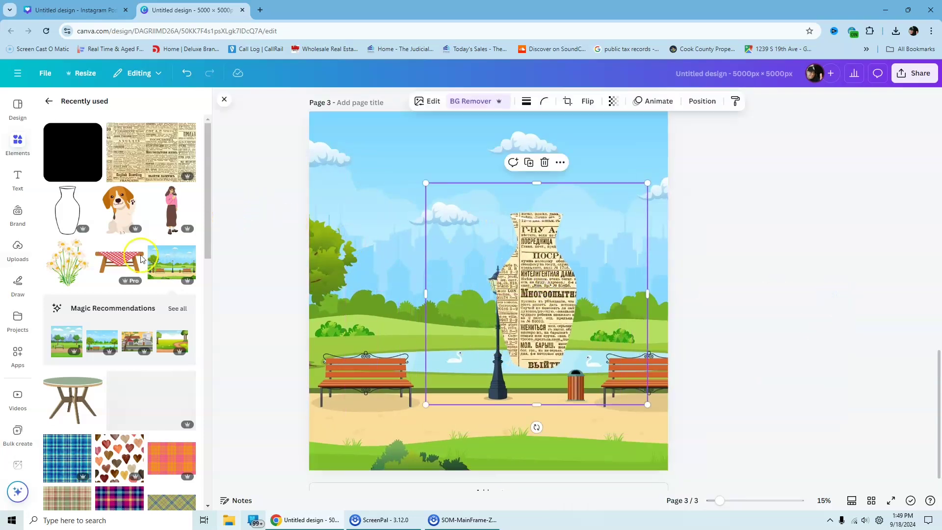
# Add the red-checked picnic table on the path and shrink the vase beside the lamp post
pyautogui.click(120, 262)
pyautogui.moveTo(480, 272); pyautogui.dragTo(529, 386)
pyautogui.click(530, 344)
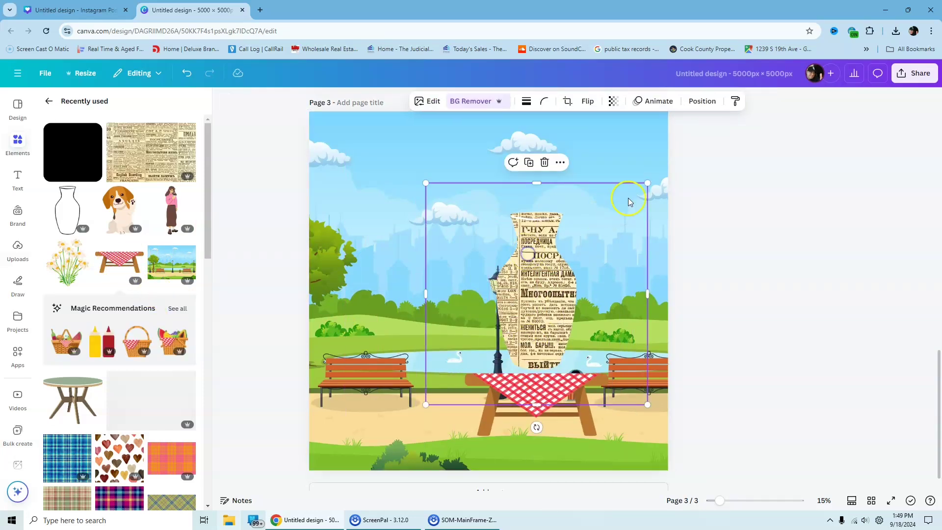
pyautogui.moveTo(651, 181); pyautogui.dragTo(543, 288)
pyautogui.moveTo(487, 337); pyautogui.dragTo(555, 323)
pyautogui.moveTo(609, 274); pyautogui.dragTo(565, 319)
pyautogui.moveTo(531, 360); pyautogui.dragTo(542, 352)
# Bring the vase forward one layer, centre the picnic table, and stand the vase on its left side
pyautogui.rightClick(543, 353)
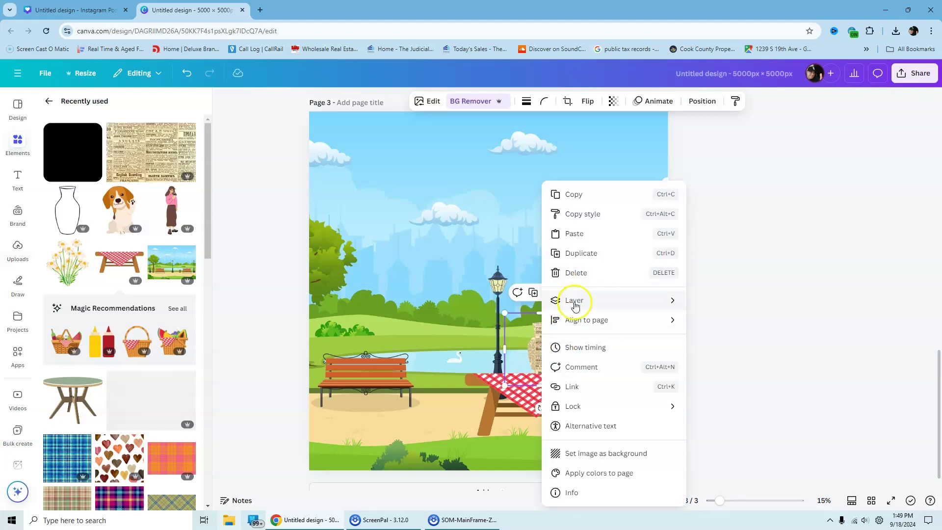
pyautogui.moveTo(574, 301)
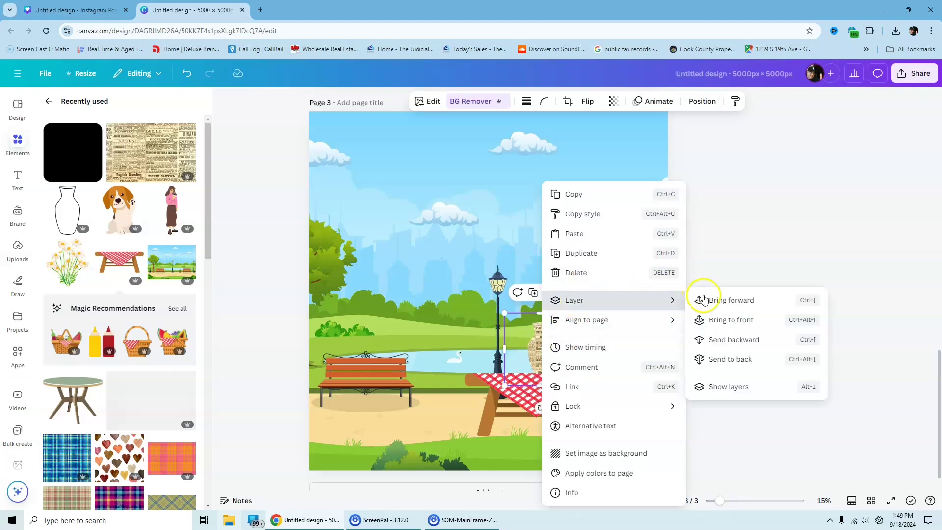
pyautogui.click(738, 301)
pyautogui.moveTo(548, 357); pyautogui.dragTo(519, 354)
pyautogui.click(791, 269)
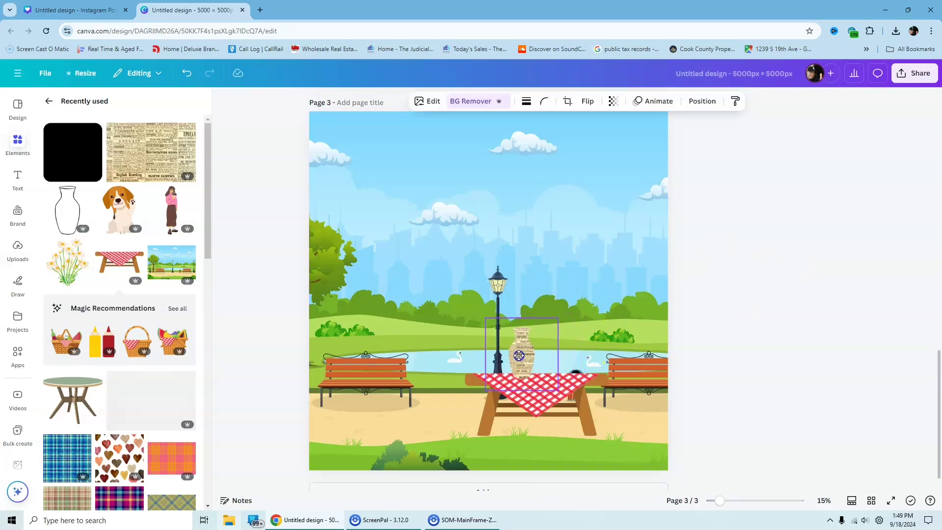
pyautogui.click(559, 437)
pyautogui.moveTo(550, 439); pyautogui.dragTo(531, 437)
pyautogui.moveTo(525, 356); pyautogui.dragTo(467, 372)
pyautogui.click(728, 281)
# Add the daisy bouquet, shrink it, and place it over the top of the vase
pyautogui.click(475, 407)
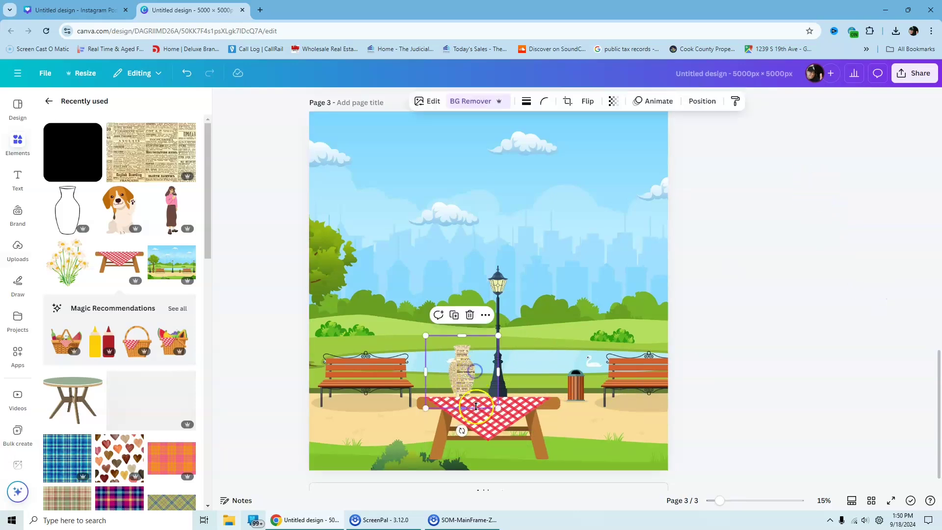
pyautogui.click(59, 272)
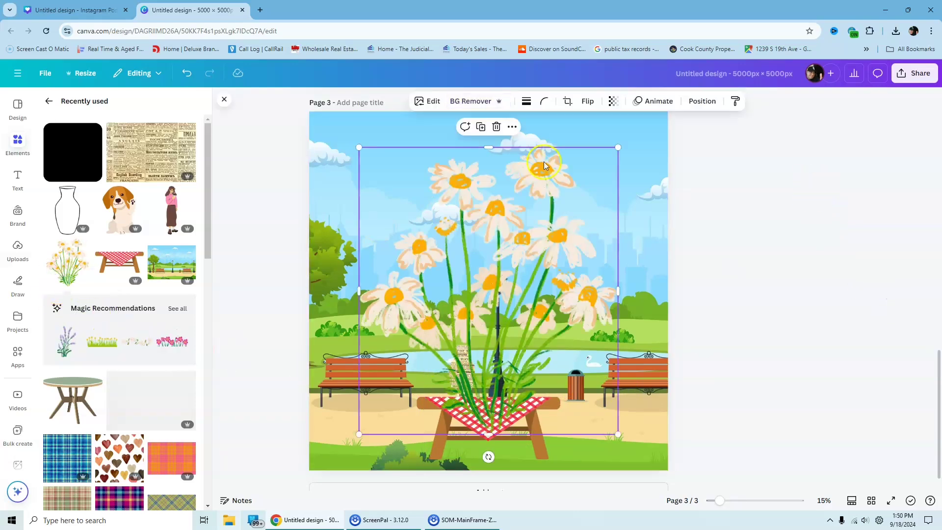
pyautogui.moveTo(615, 148); pyautogui.dragTo(417, 373)
pyautogui.moveTo(378, 418); pyautogui.dragTo(452, 338)
# Bring the vase forward in front of the bouquet and fine-tune the flowers' position
pyautogui.rightClick(459, 341)
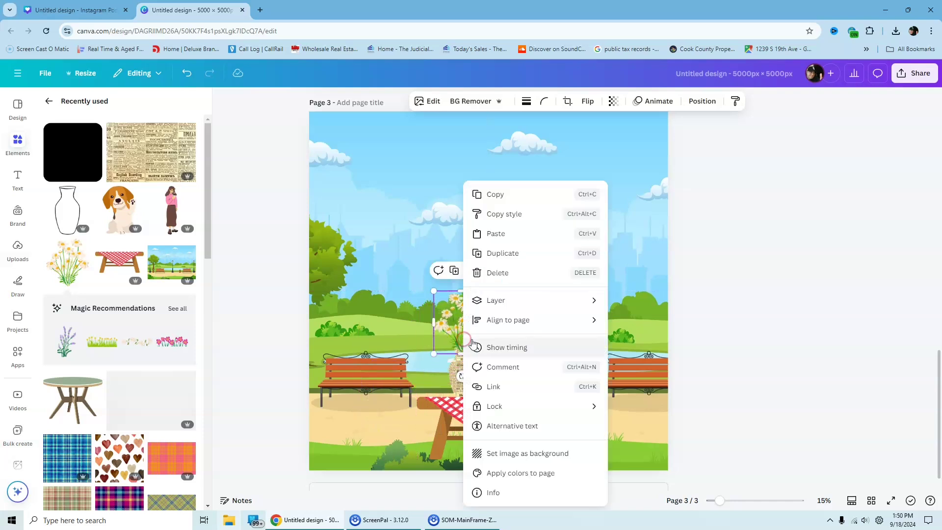
pyautogui.click(452, 369)
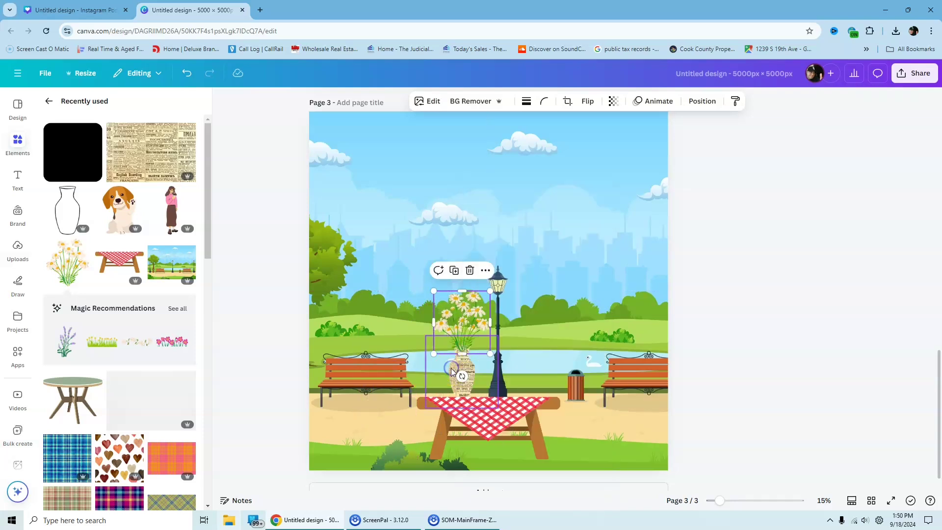
pyautogui.rightClick(452, 369)
pyautogui.moveTo(547, 302)
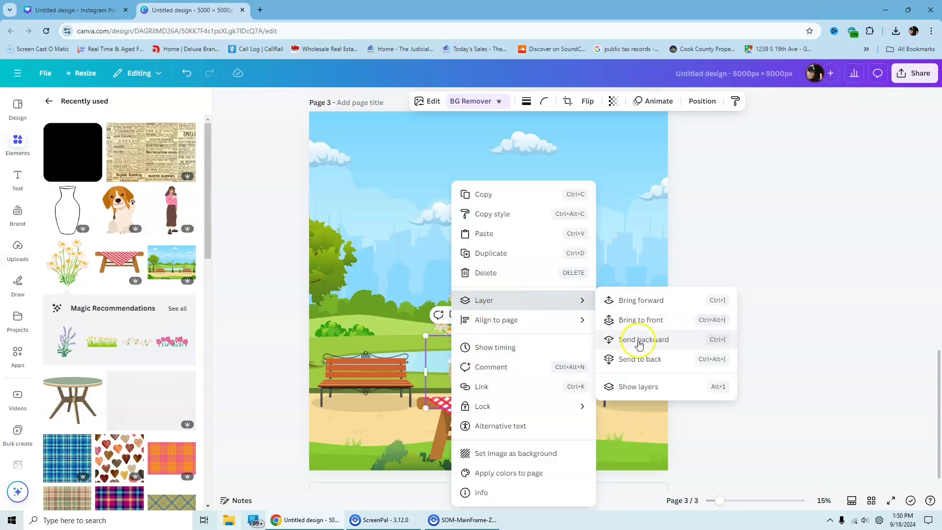
pyautogui.click(650, 301)
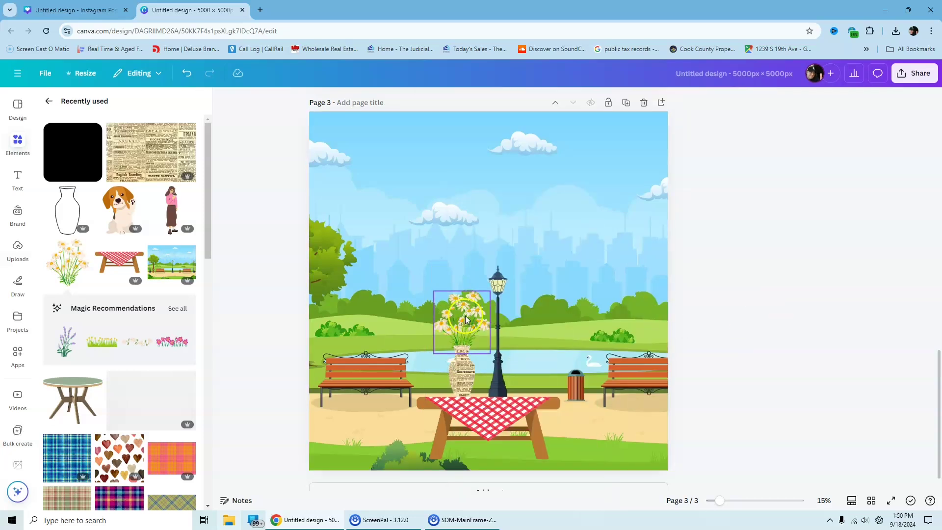
pyautogui.moveTo(464, 325); pyautogui.dragTo(467, 325)
pyautogui.click(864, 232)
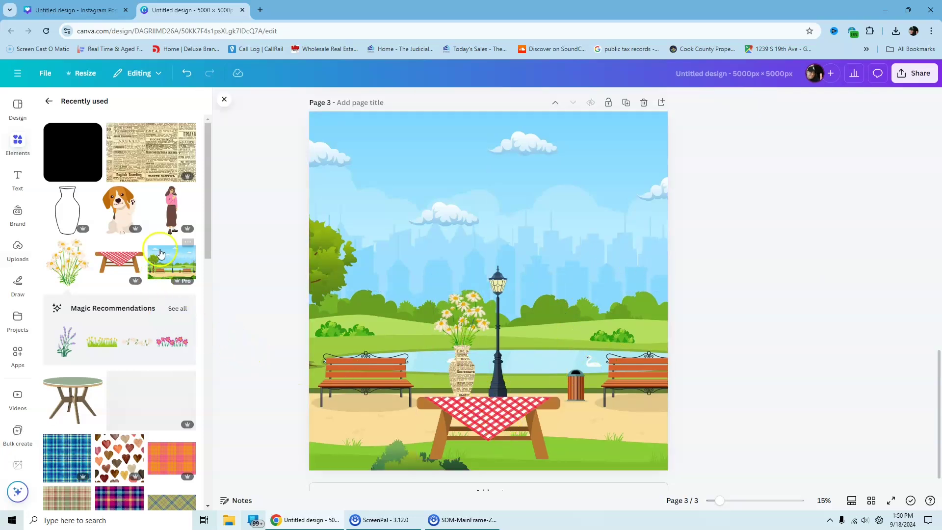
# Add the woman holding coffee, enlarge her, and position her in front of the left bench
pyautogui.click(172, 210)
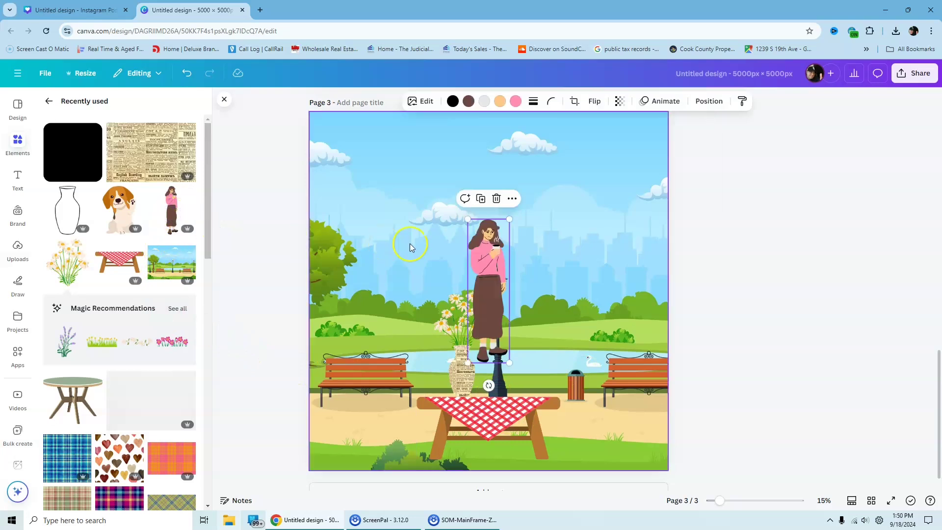
pyautogui.moveTo(488, 267); pyautogui.dragTo(396, 354)
pyautogui.moveTo(414, 308); pyautogui.dragTo(452, 238)
pyautogui.moveTo(421, 352); pyautogui.dragTo(417, 361)
pyautogui.click(817, 254)
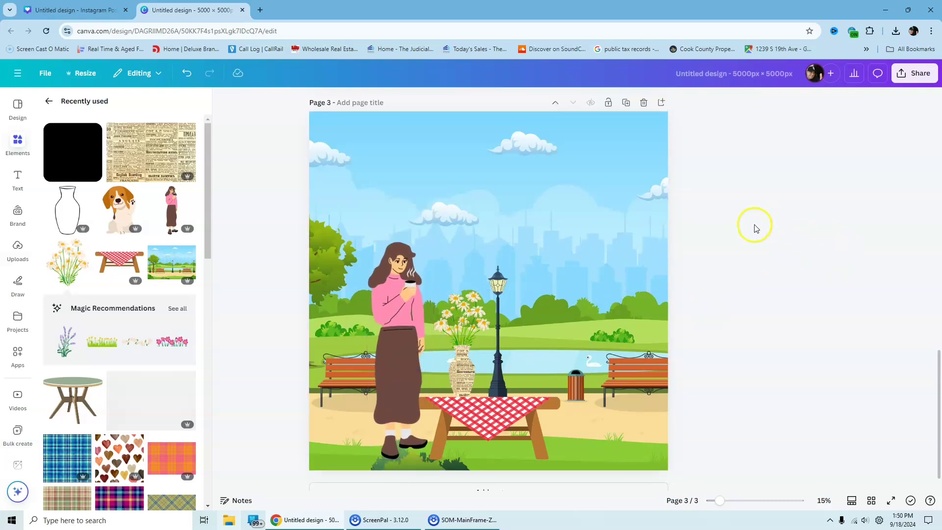
# Add the beagle, shrink it, and seat it at the bottom right beside the picnic table
pyautogui.click(117, 202)
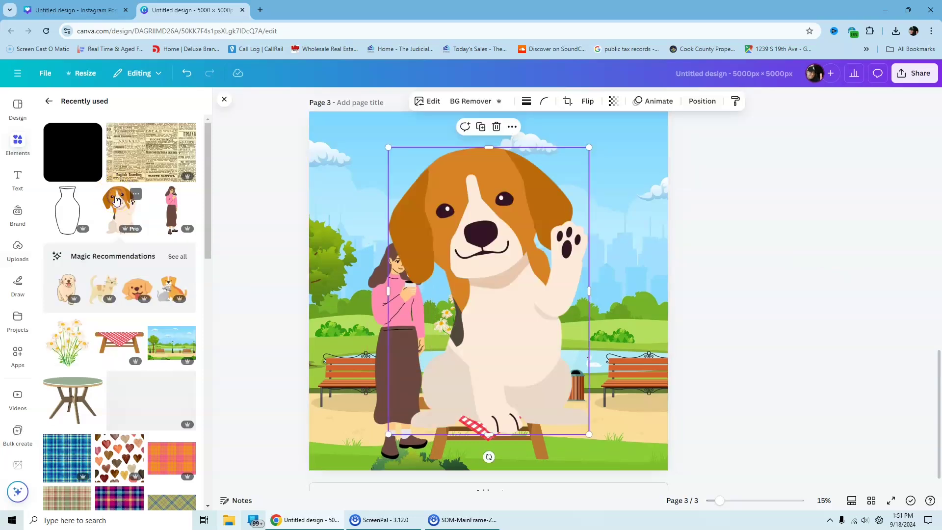
pyautogui.moveTo(389, 147); pyautogui.dragTo(510, 323)
pyautogui.moveTo(553, 387); pyautogui.dragTo(599, 419)
pyautogui.click(785, 340)
pyautogui.click(556, 366)
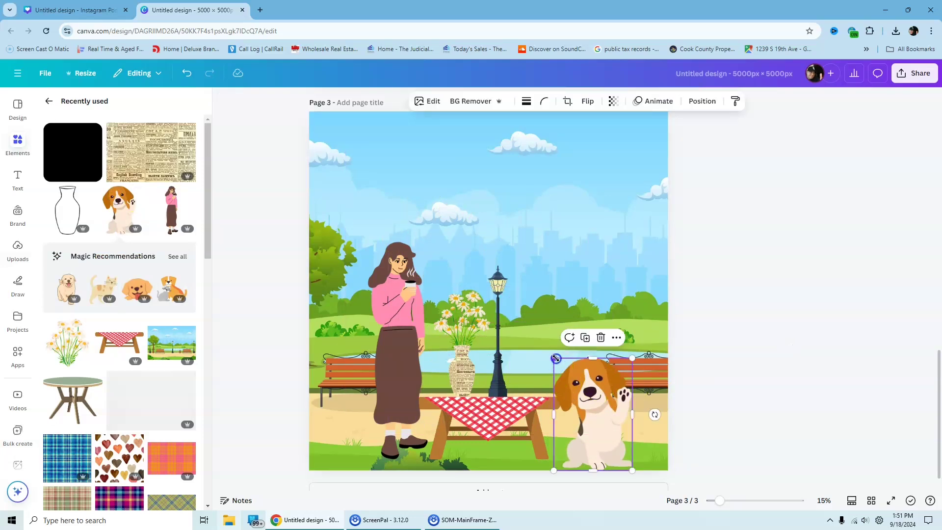
pyautogui.moveTo(556, 358); pyautogui.dragTo(582, 398)
pyautogui.click(755, 399)
pyautogui.click(621, 433)
pyautogui.moveTo(620, 433); pyautogui.dragTo(609, 432)
pyautogui.click(790, 343)
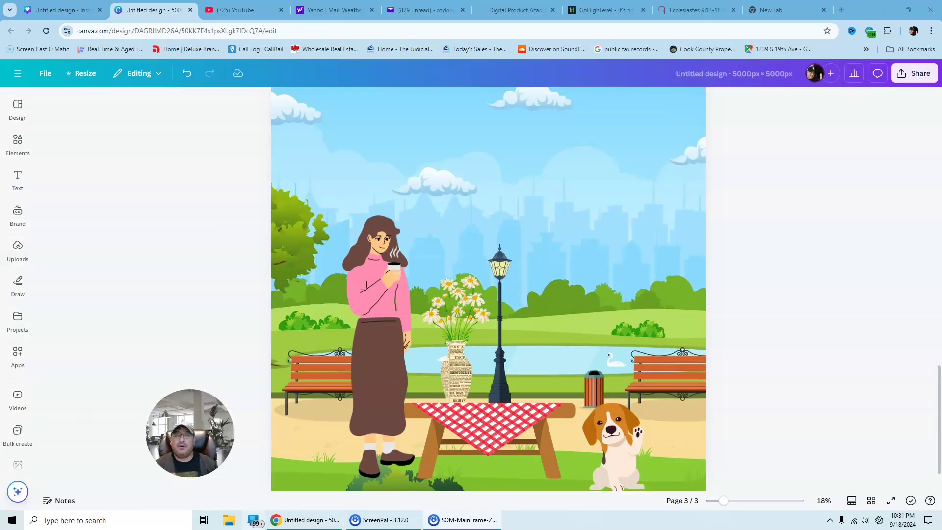